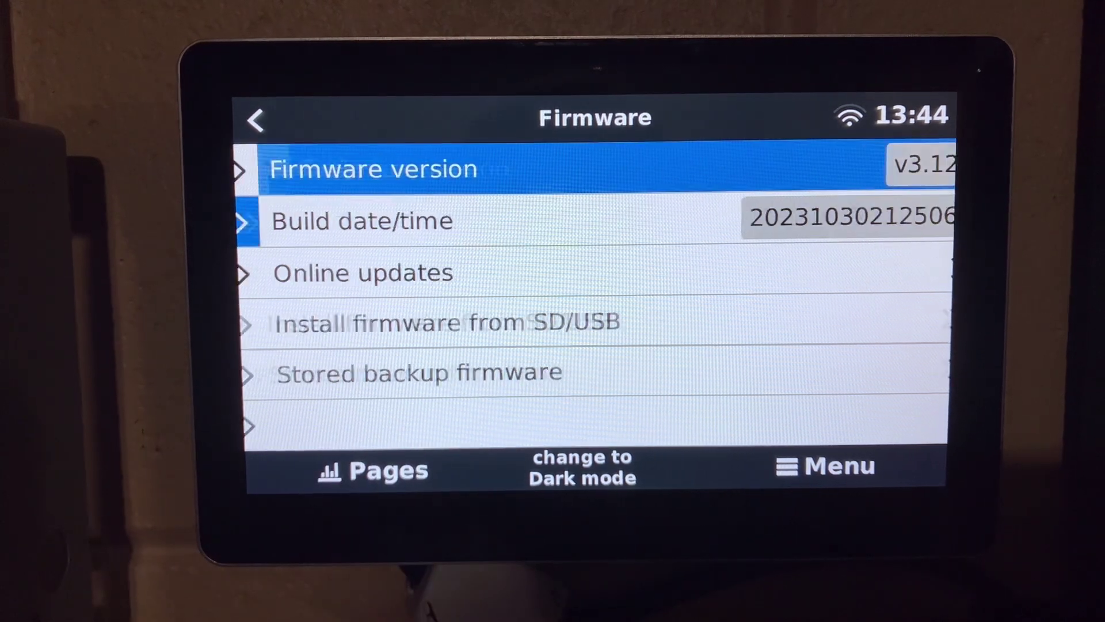
- Run the Cerbo GX online firmware check, which finds no newer version
{"action": "left_click", "coordinate": [397, 222]}
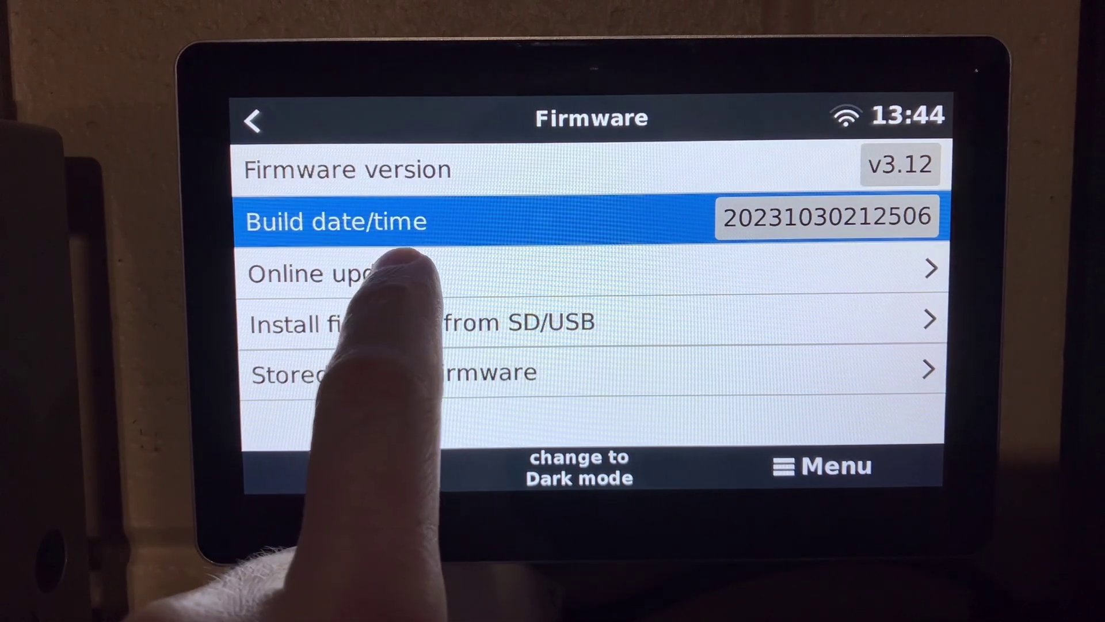
{"action": "left_click", "coordinate": [398, 269]}
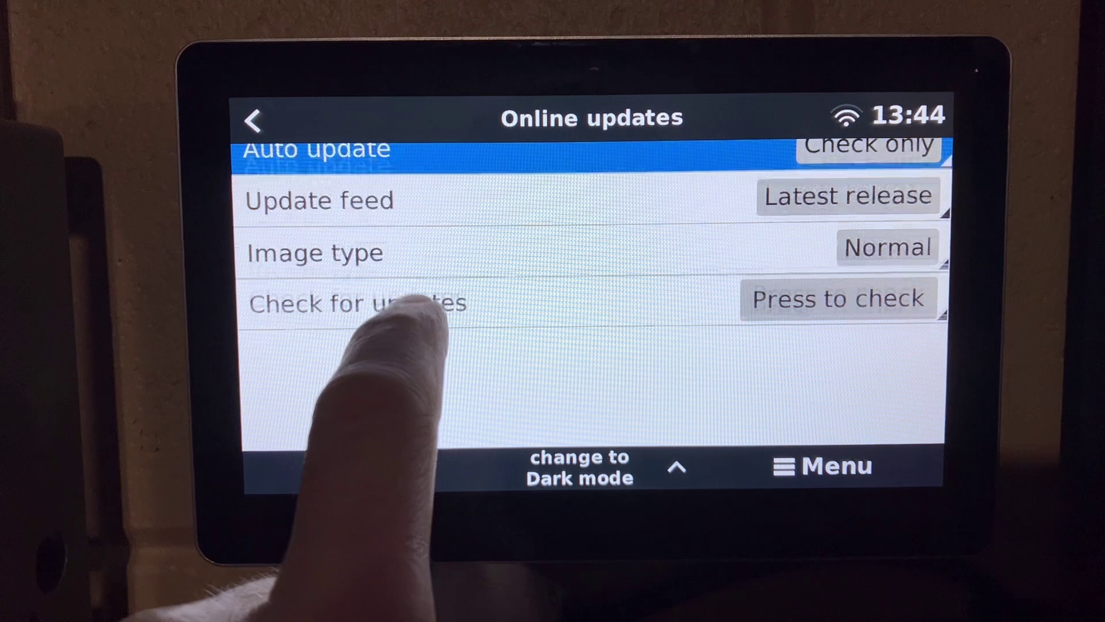
{"action": "left_click", "coordinate": [406, 323]}
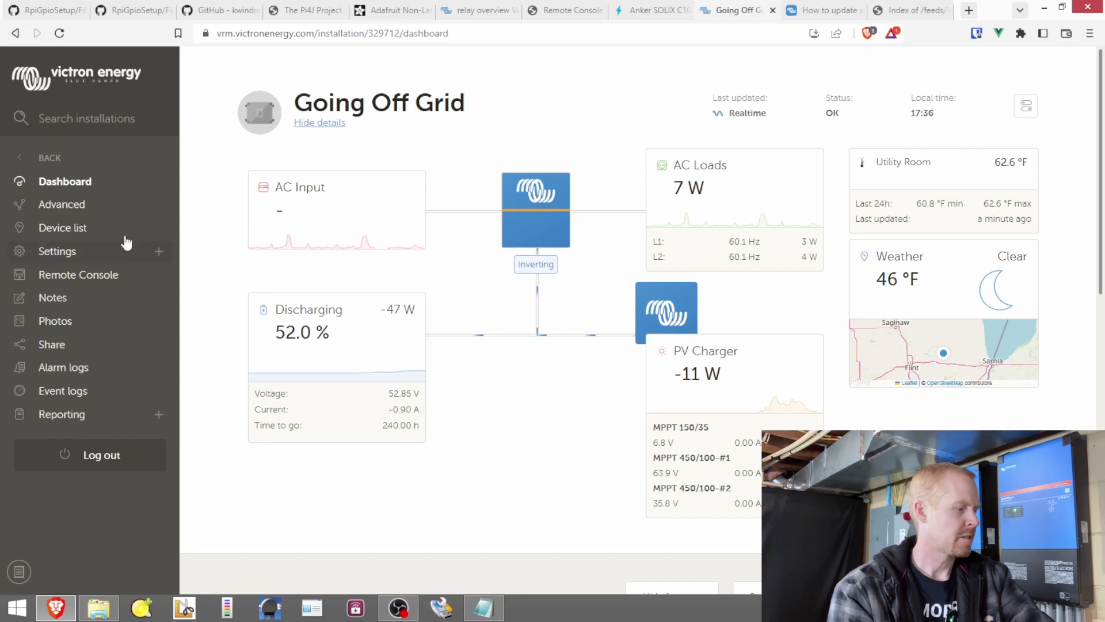
- Show the Going Off Grid device list down to the Remote VEConfigure and Firmware Update sections
{"action": "left_click", "coordinate": [80, 230]}
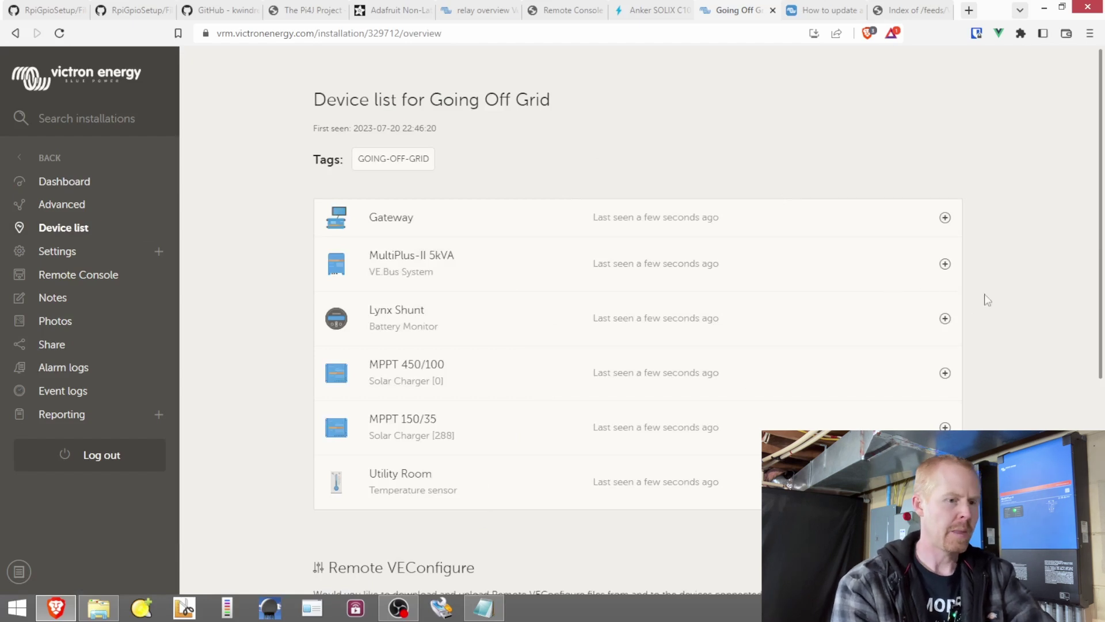
{"action": "left_click_drag", "start_coordinate": [1100, 270], "coordinate": [1096, 320]}
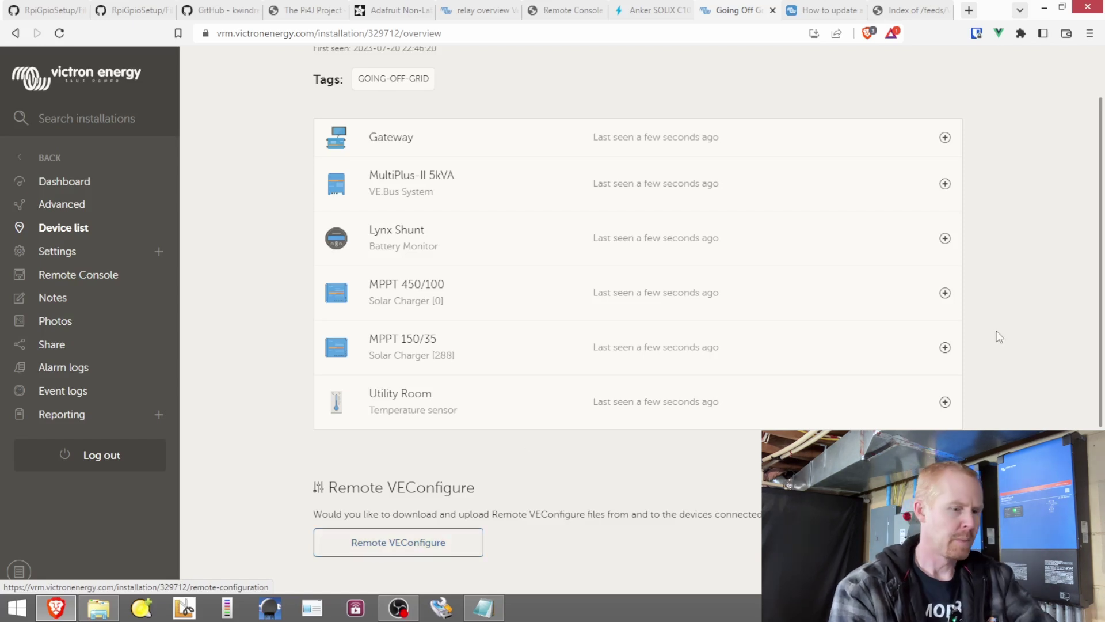
{"action": "left_click_drag", "start_coordinate": [1099, 256], "coordinate": [1100, 343]}
- Open the firmware update overview, showing the Lynx Shunt 1000A on v1.08 with v1.10 available
{"action": "left_click", "coordinate": [397, 562]}
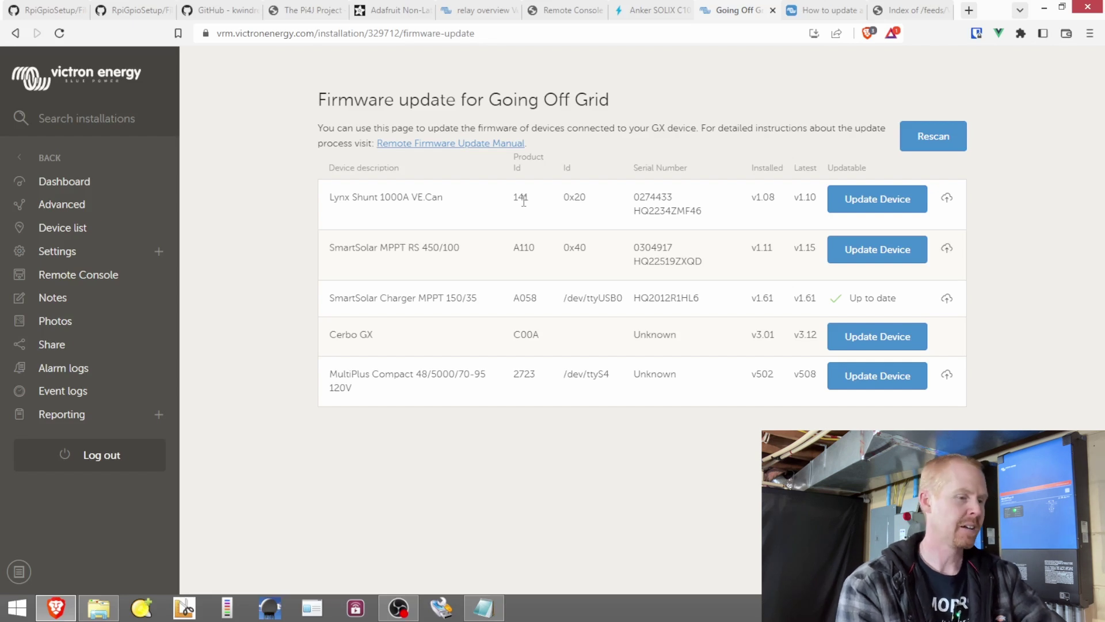
- Read through the Remote Firmware Update Manual, then return to the Going Off Grid overview
{"action": "left_click", "coordinate": [407, 144]}
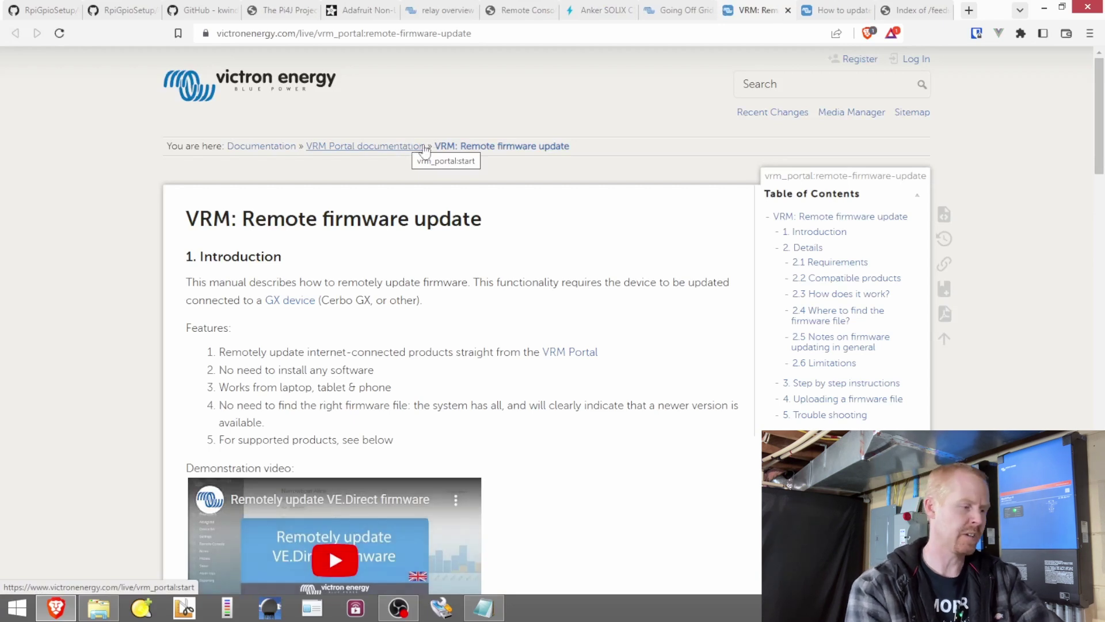
{"action": "left_click_drag", "start_coordinate": [1100, 138], "coordinate": [1096, 346]}
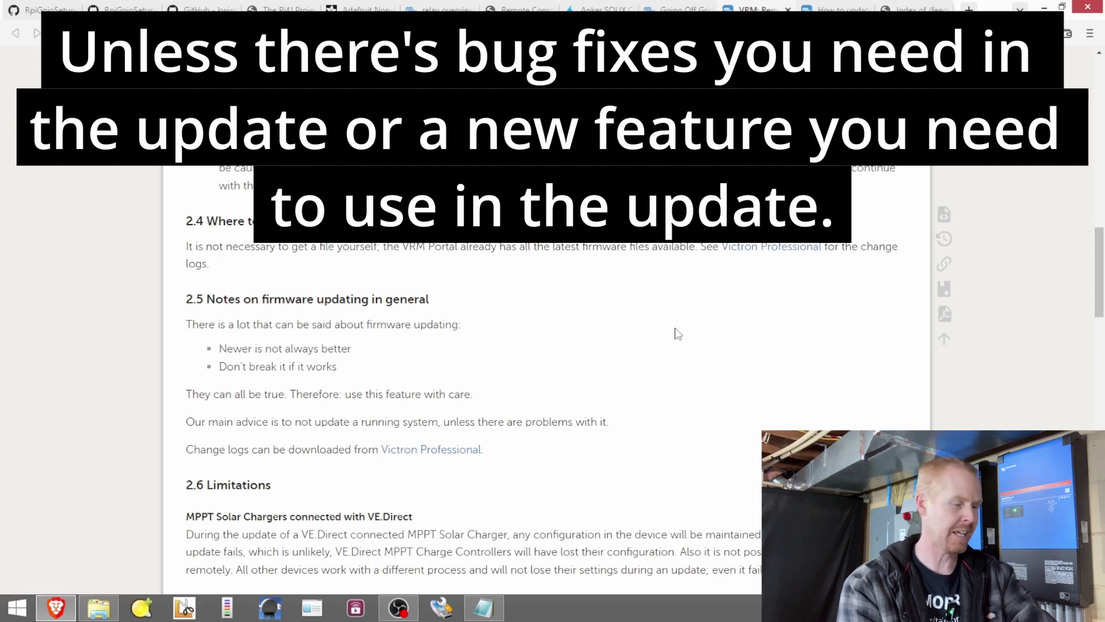
{"action": "scroll", "coordinate": [628, 334], "scroll_direction": "up", "scroll_amount": 2}
{"action": "key", "text": "ctrl+shift+Tab"}
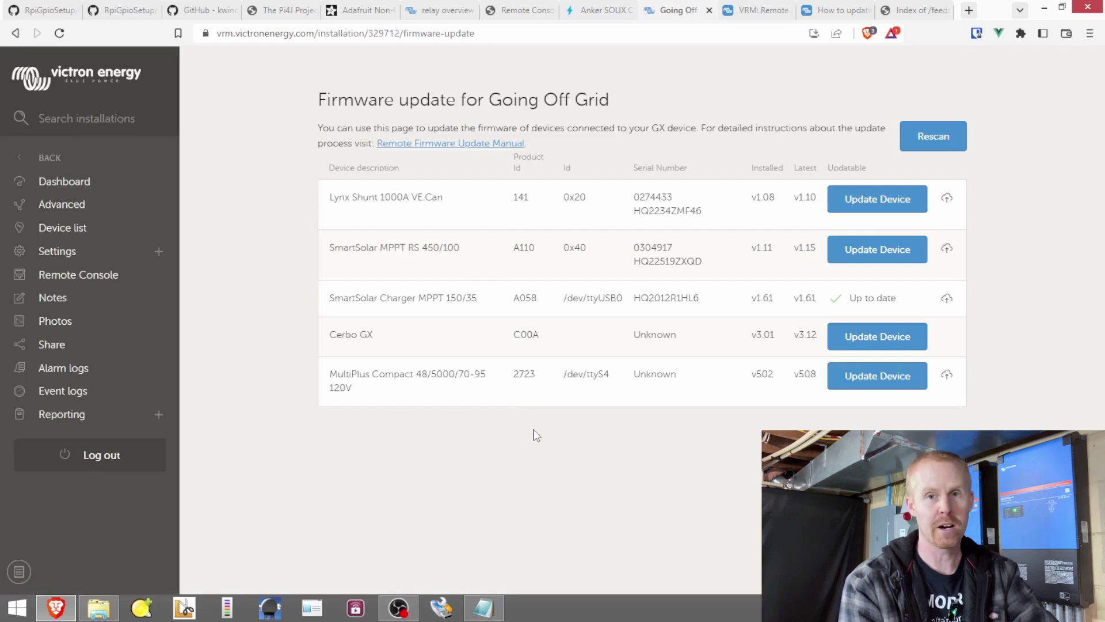
- Update the Lynx Shunt 1000A VE.Can firmware to v1.10 and dismiss the success message
{"action": "left_click", "coordinate": [862, 207]}
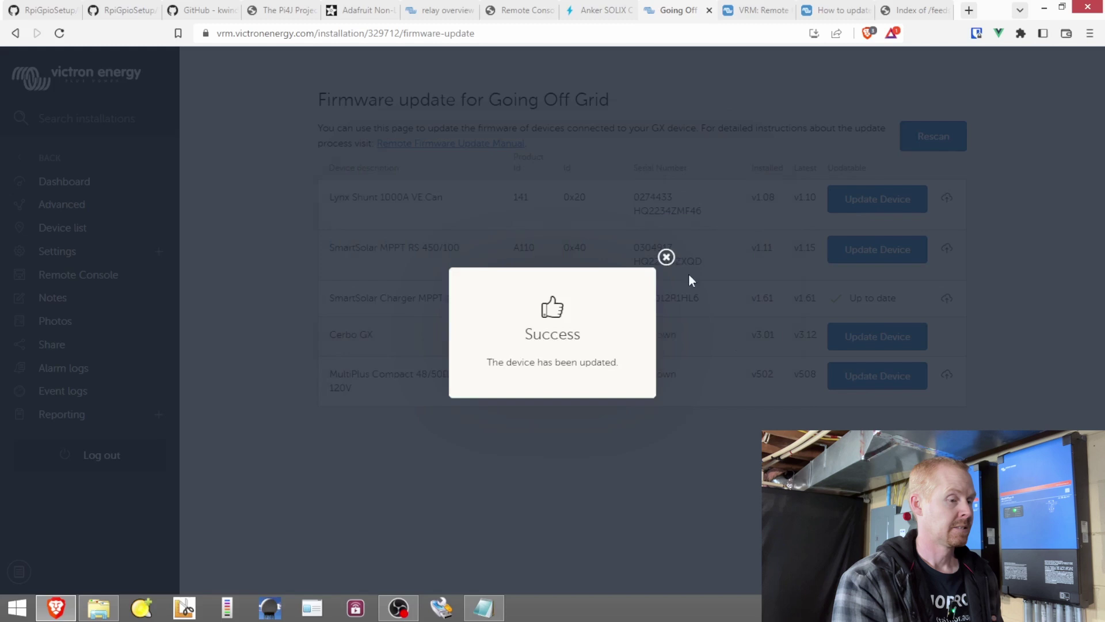
{"action": "left_click", "coordinate": [666, 257]}
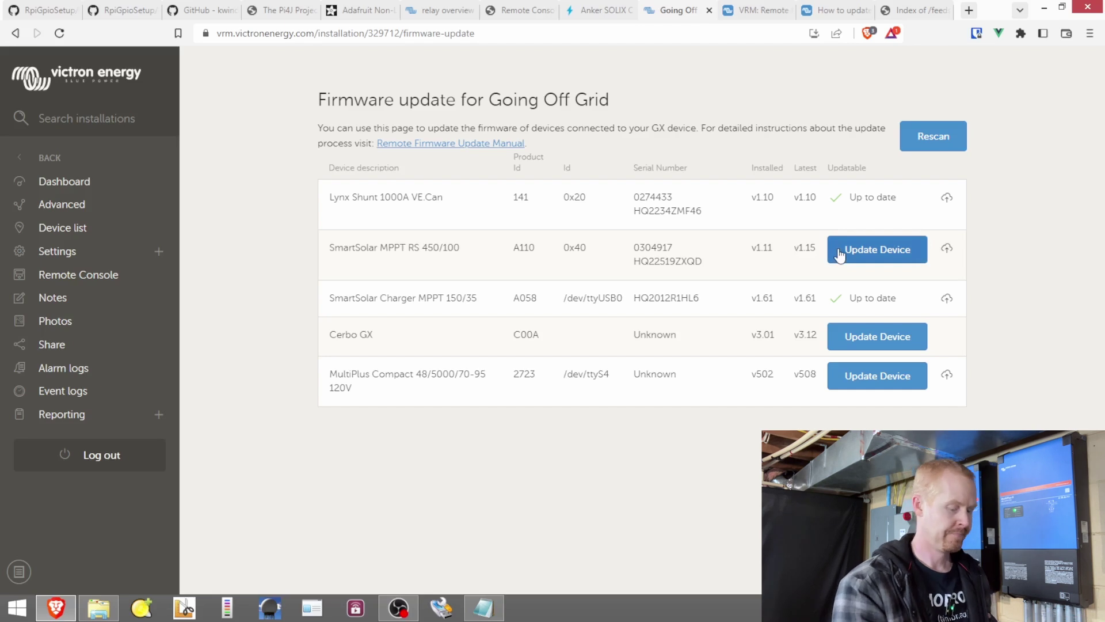
- Update the SmartSolar MPPT RS 450/100 to v1.15 and close the success dialog
{"action": "left_click", "coordinate": [839, 252]}
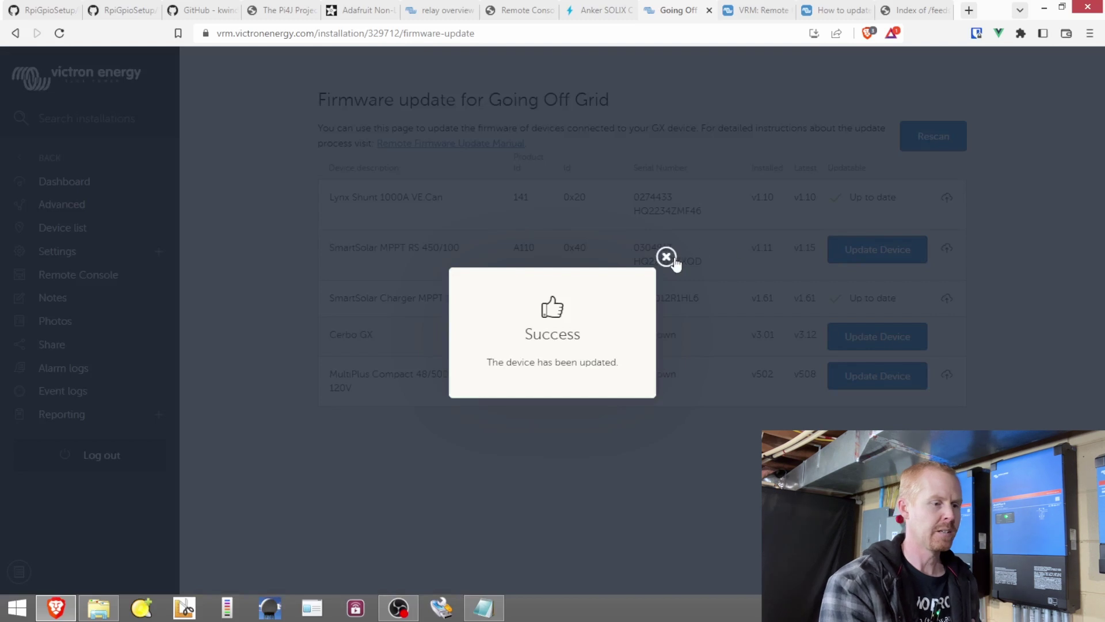
{"action": "left_click", "coordinate": [666, 257]}
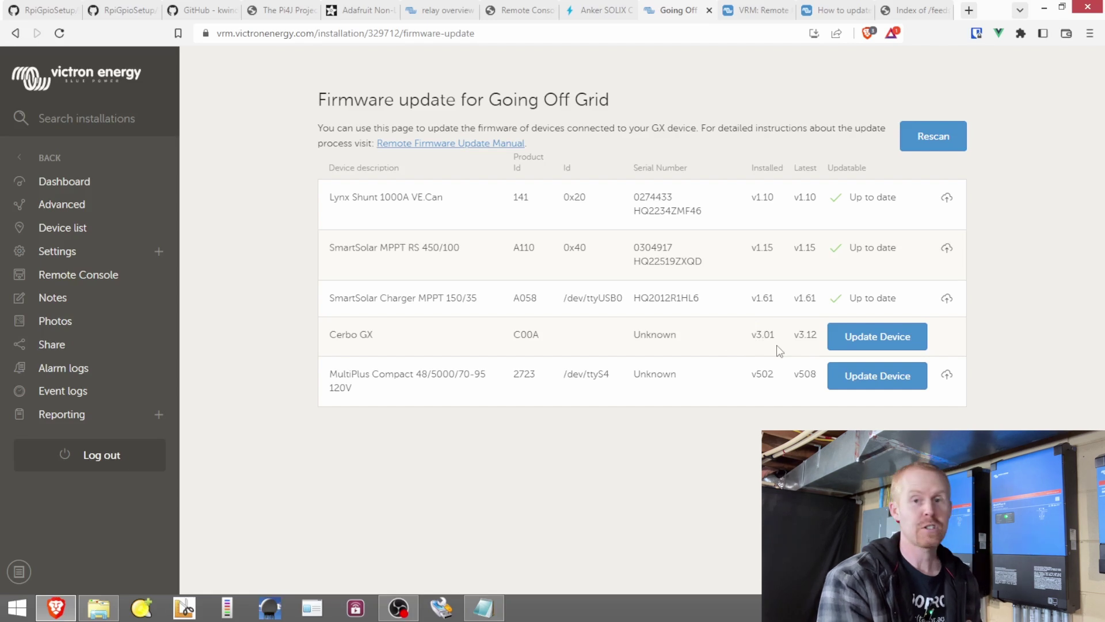
- Update the Cerbo GX to v3.12 and close the success dialog
{"action": "left_click", "coordinate": [857, 337]}
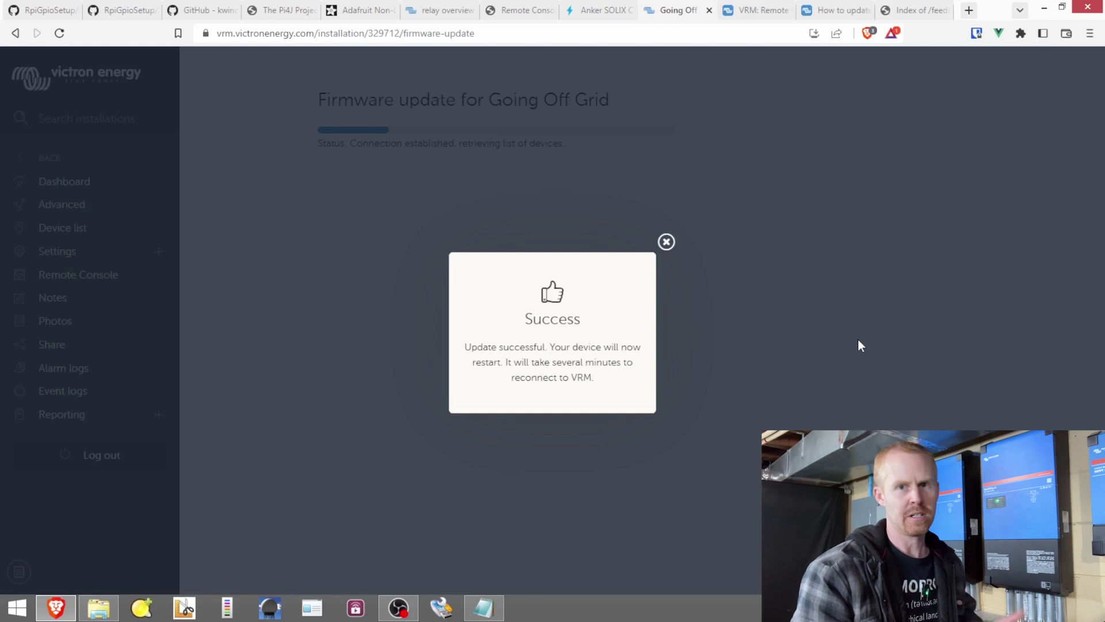
{"action": "left_click", "coordinate": [668, 240]}
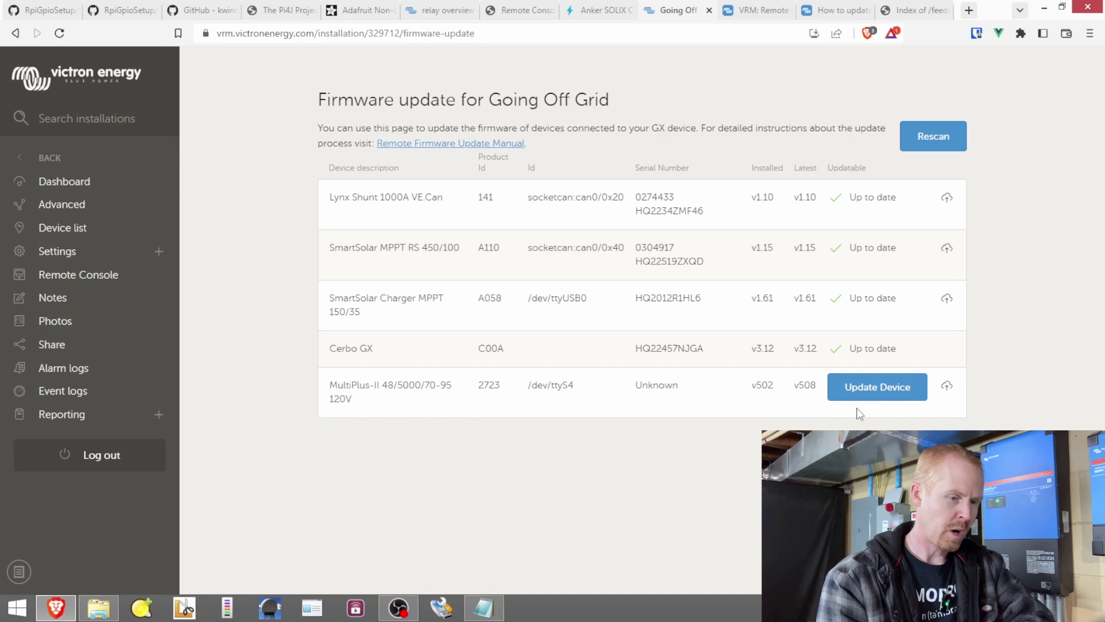
- Start the MultiPlus-II update and accept the 'Confirm understanding of this procedure' dialog
{"action": "left_click", "coordinate": [871, 387]}
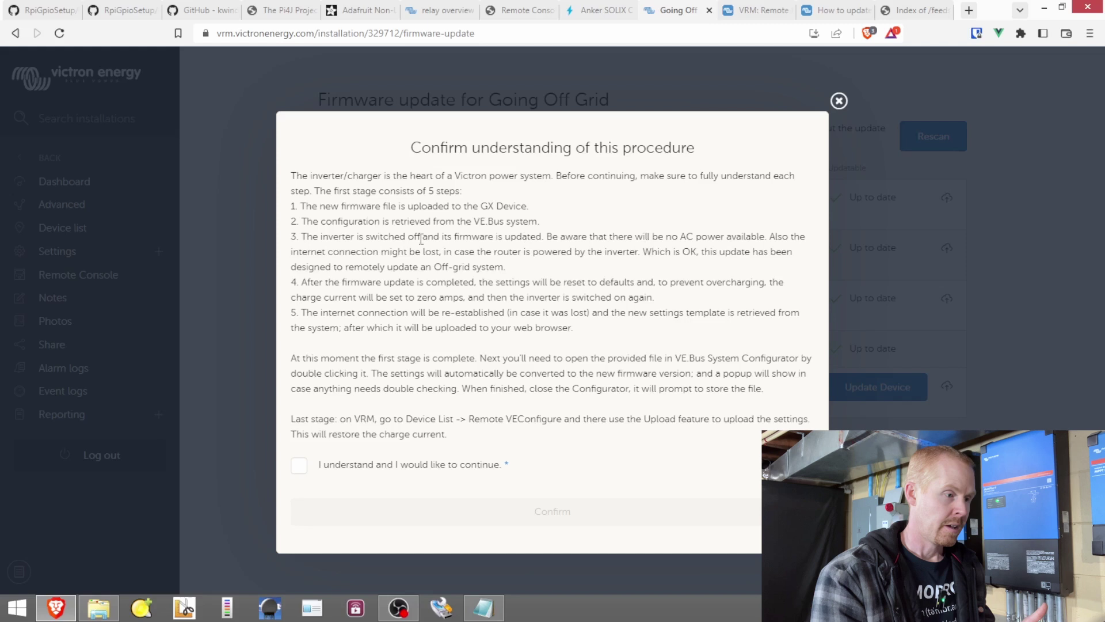
{"action": "left_click_drag", "start_coordinate": [291, 252], "coordinate": [438, 253]}
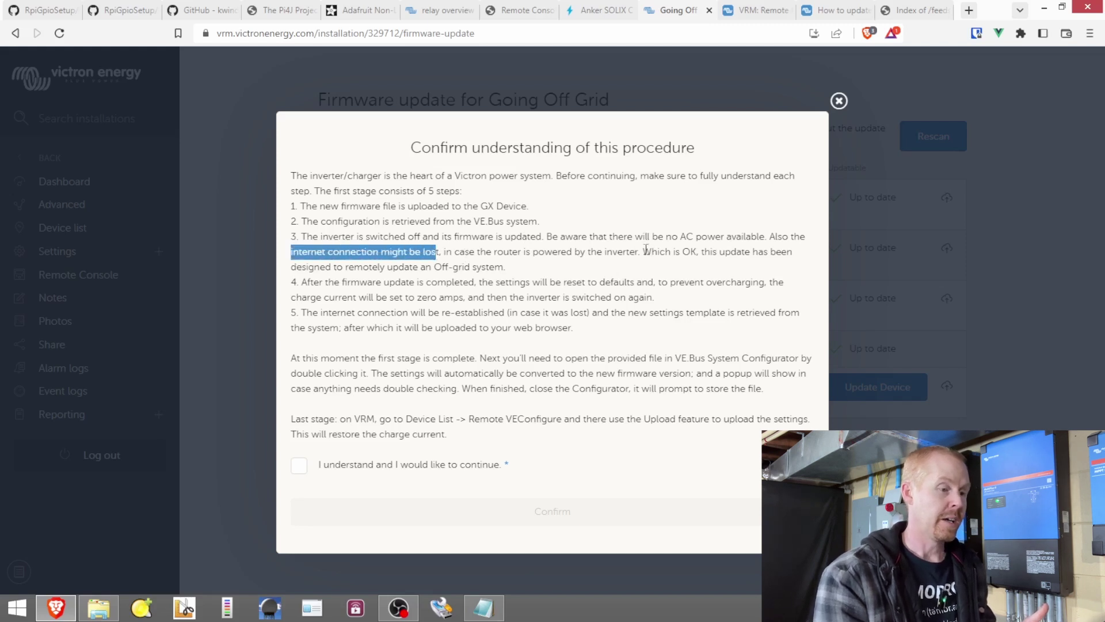
{"action": "left_click_drag", "start_coordinate": [643, 251], "coordinate": [719, 252]}
{"action": "left_click", "coordinate": [554, 256]}
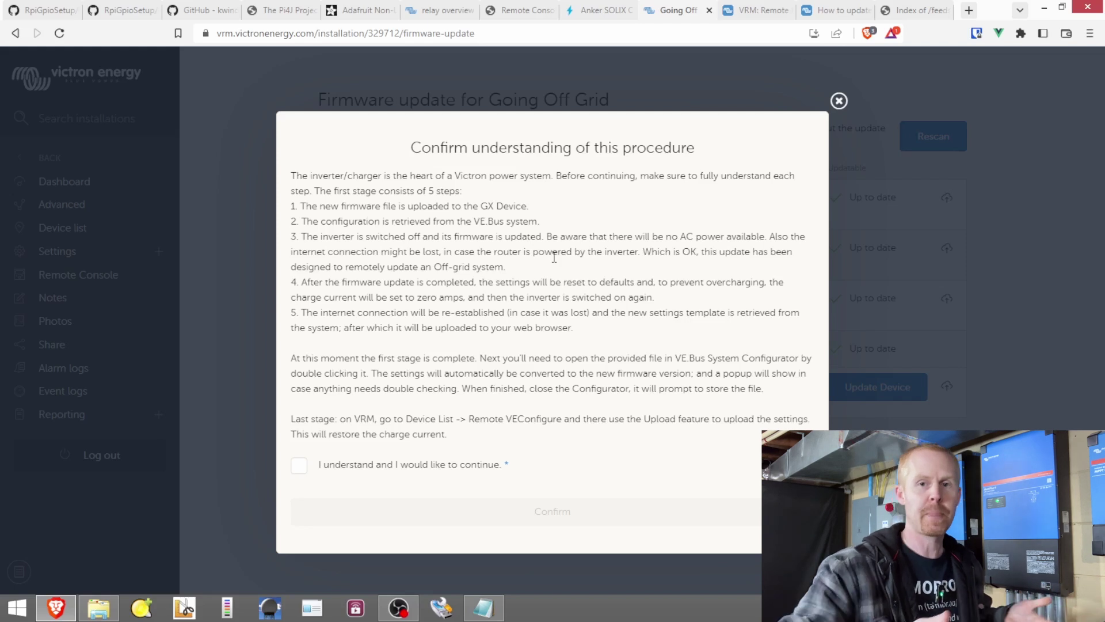
{"action": "left_click", "coordinate": [370, 464]}
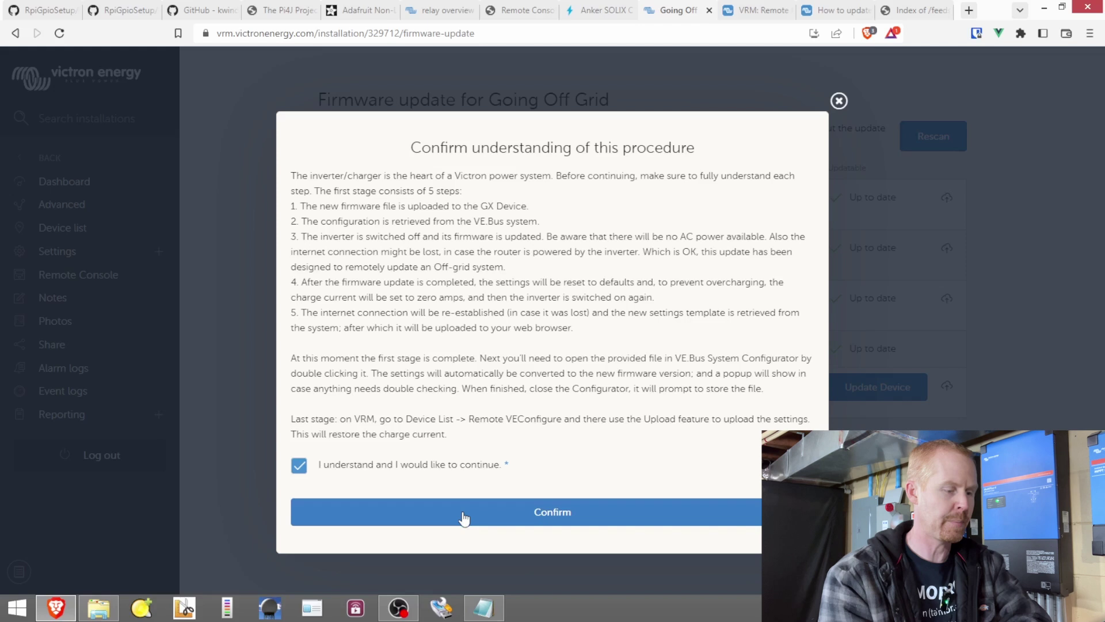
{"action": "left_click", "coordinate": [463, 514]}
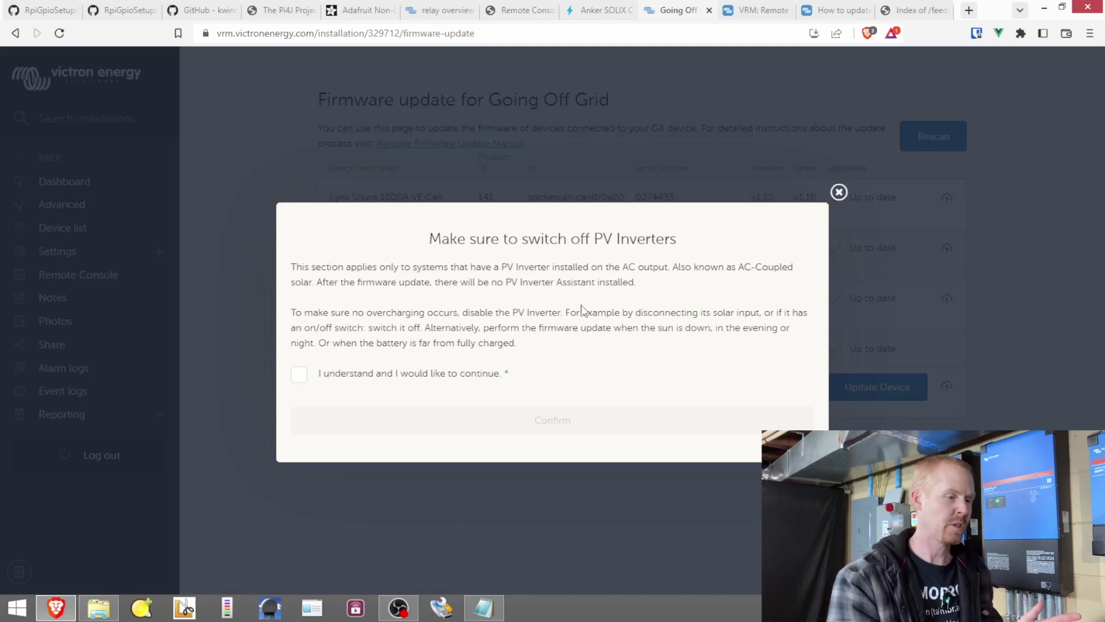
- Tick 'I understand' on the PV inverter switch-off warning and confirm it
{"action": "left_click", "coordinate": [479, 374]}
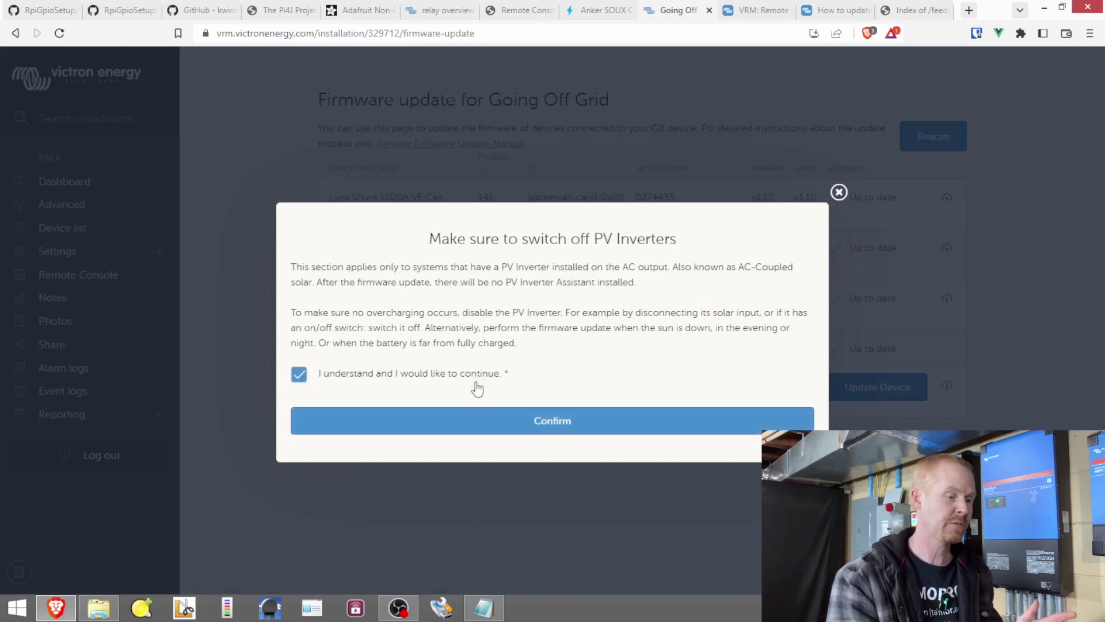
{"action": "left_click", "coordinate": [473, 428]}
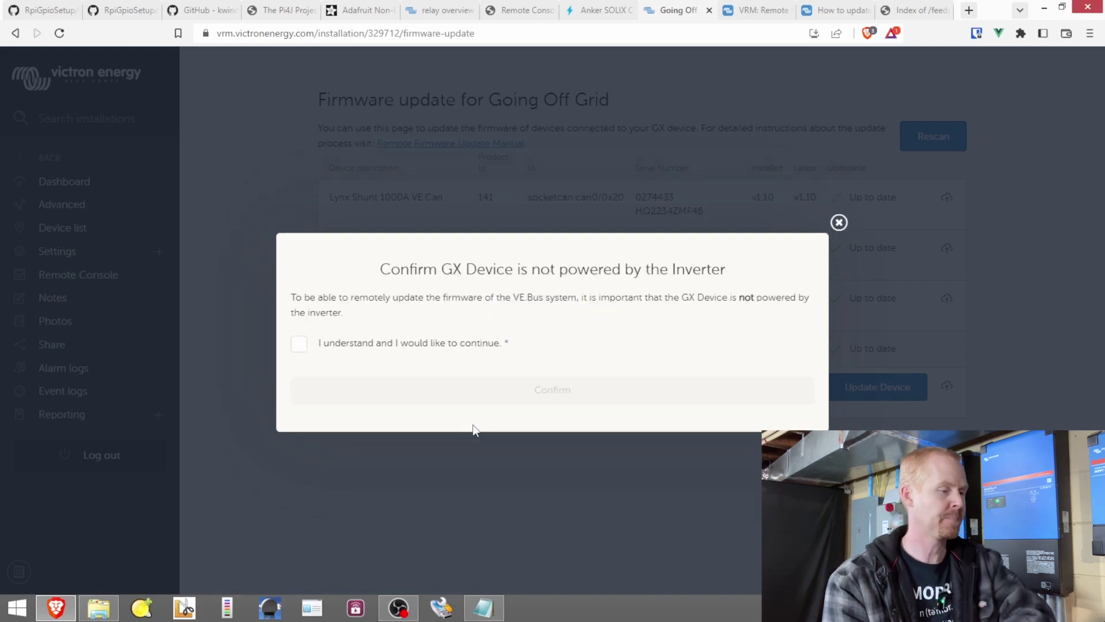
- Tick 'I understand and I would like to continue' in the GX power dialog and confirm
{"action": "left_click", "coordinate": [434, 345]}
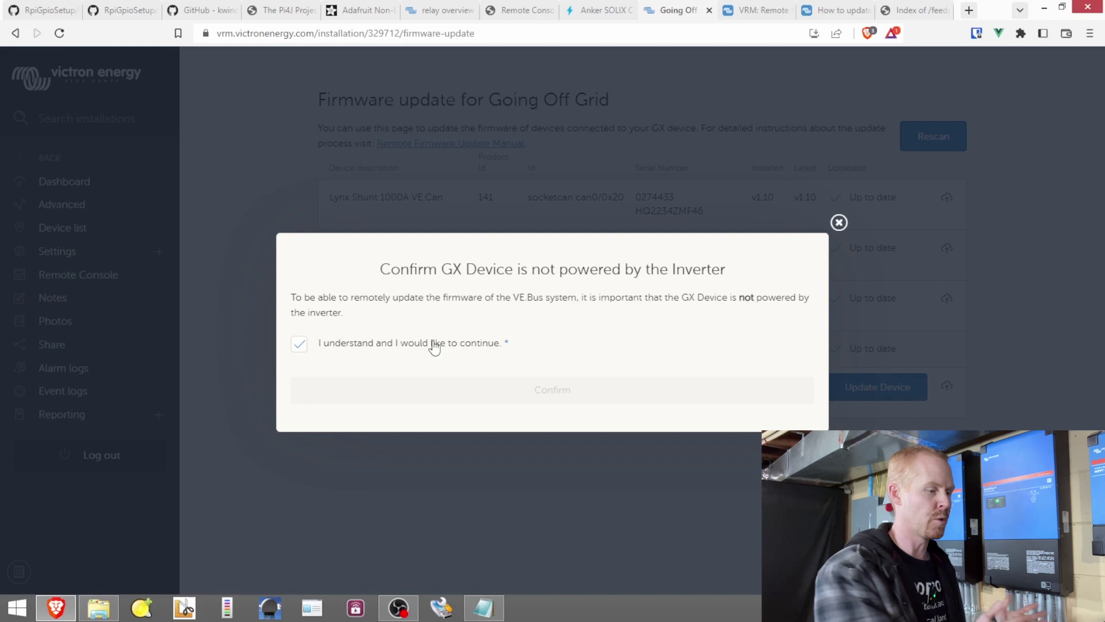
{"action": "left_click", "coordinate": [434, 347]}
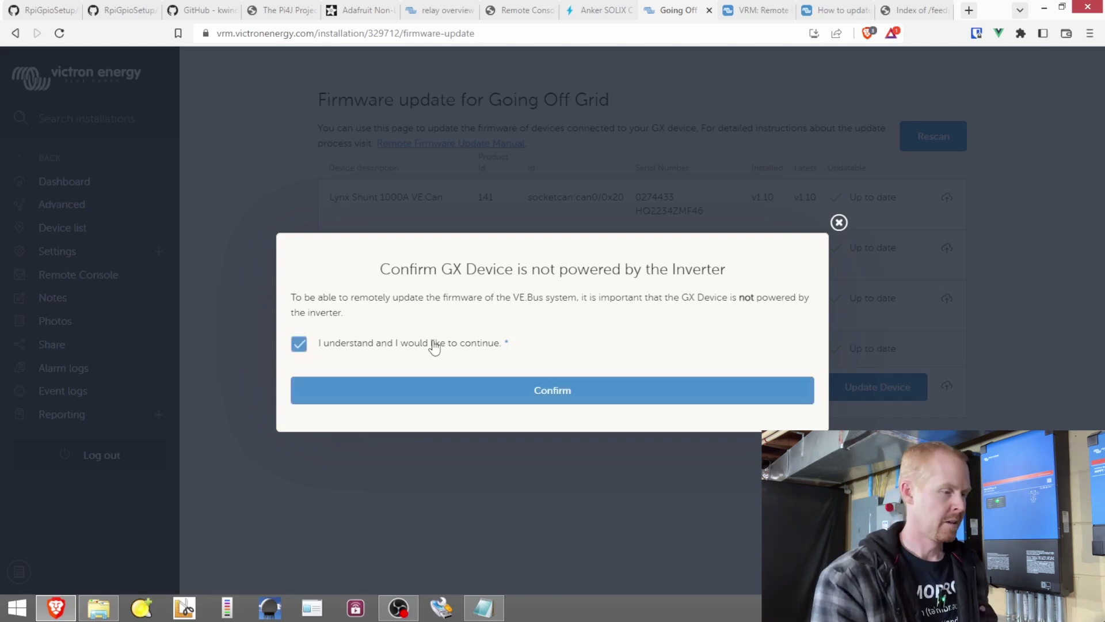
{"action": "left_click", "coordinate": [443, 395]}
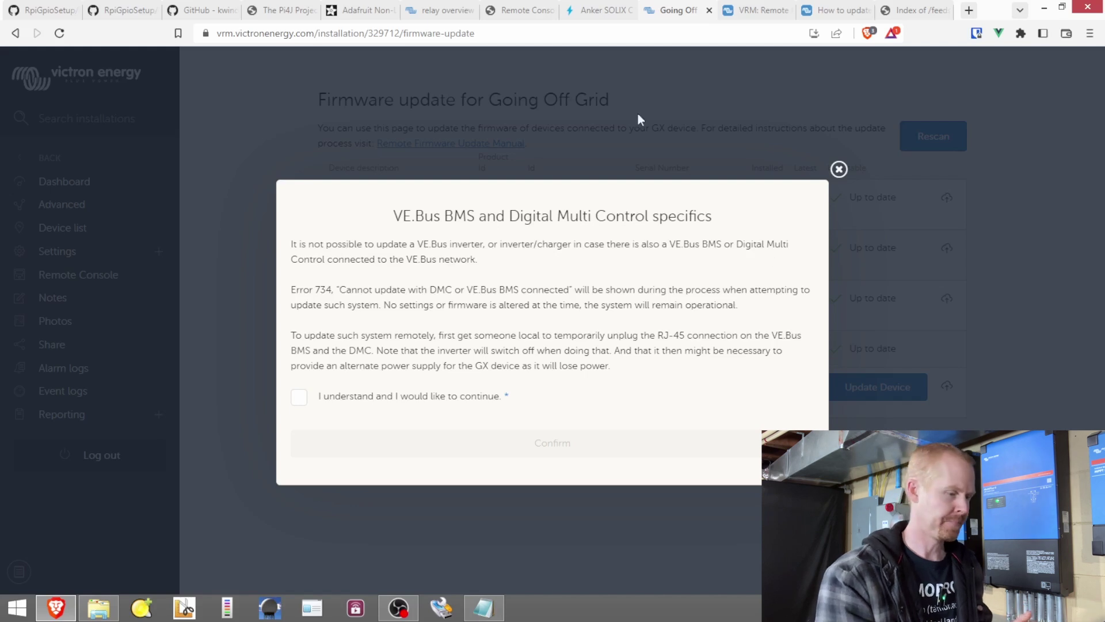
- Accept the BMS/DMC limitation and remote-update risk warnings to launch the VE.Bus firmware update
{"action": "left_click", "coordinate": [465, 403]}
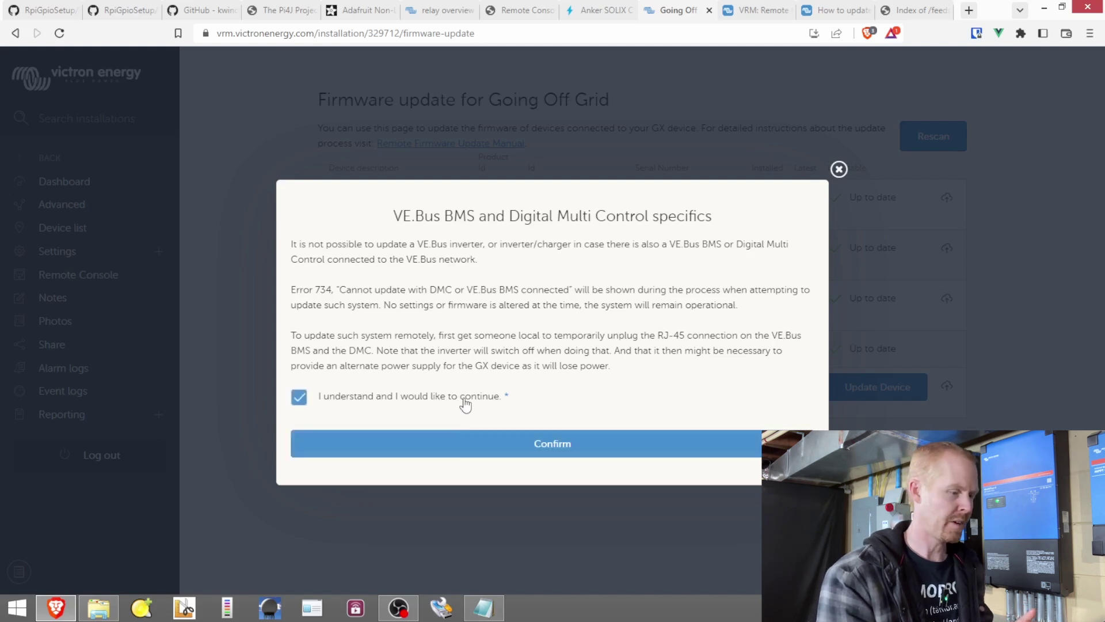
{"action": "left_click", "coordinate": [472, 443]}
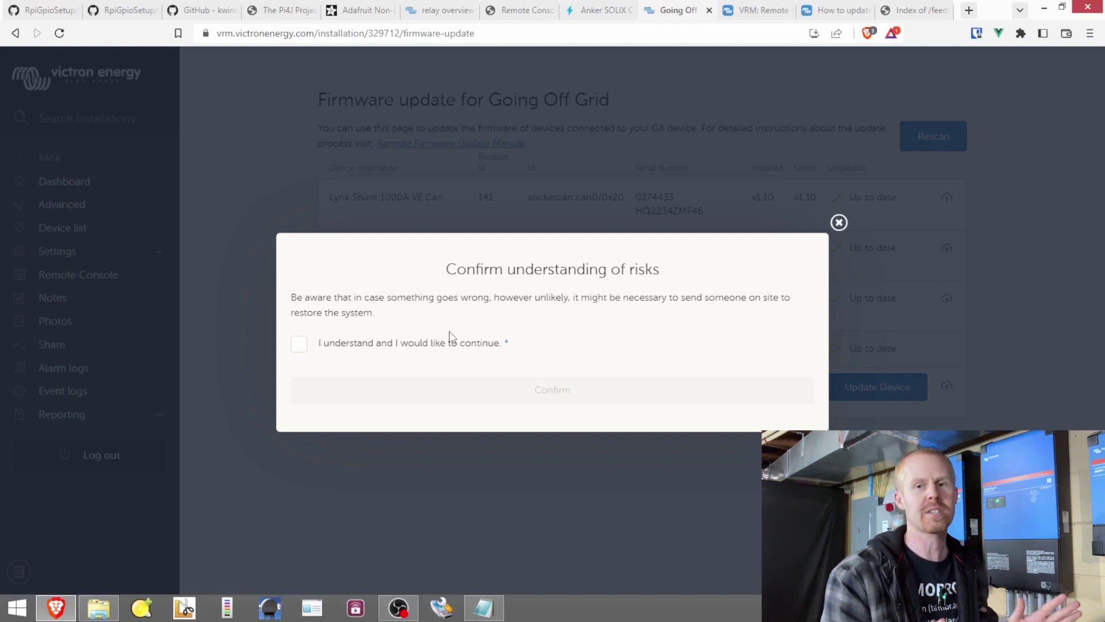
{"action": "left_click", "coordinate": [414, 343]}
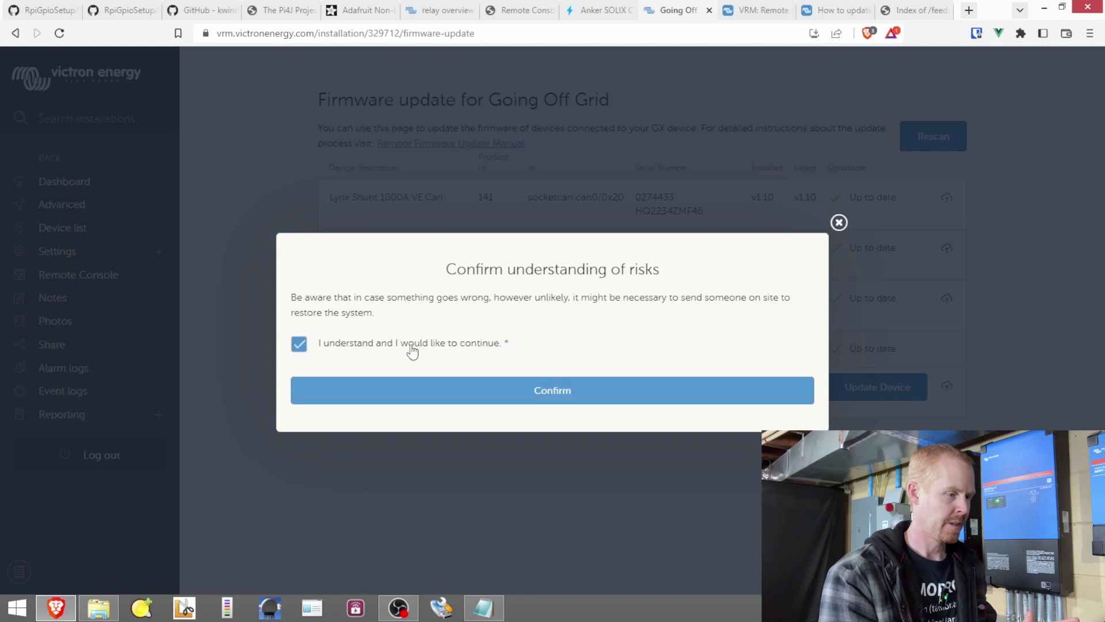
{"action": "left_click", "coordinate": [432, 394]}
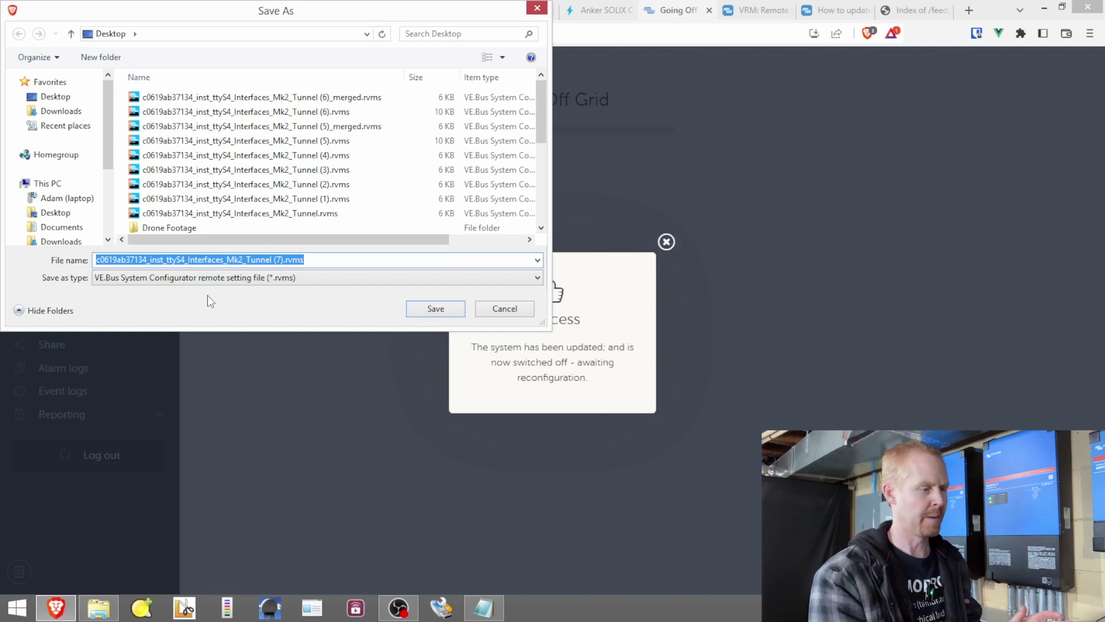
- Save the MultiPlus-II .rvms settings file to the desktop
{"action": "left_click", "coordinate": [422, 311]}
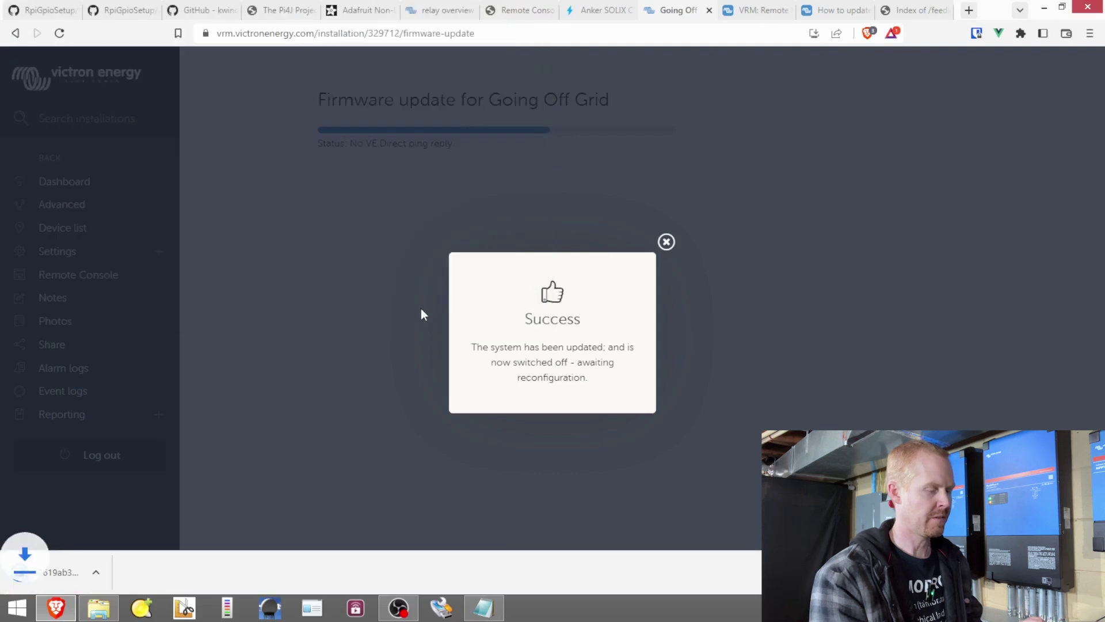
- Open the downloaded .rvms file, acknowledge the conversion messages, and open the L1 unit in VEConfigure Multi
{"action": "left_click", "coordinate": [110, 572]}
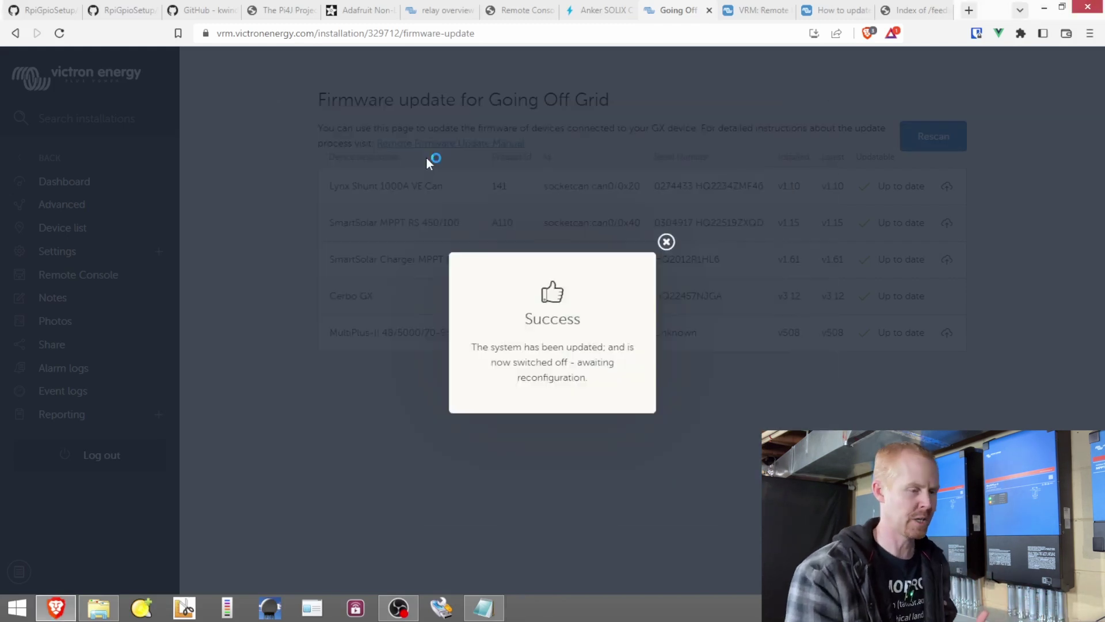
{"action": "left_click", "coordinate": [561, 338]}
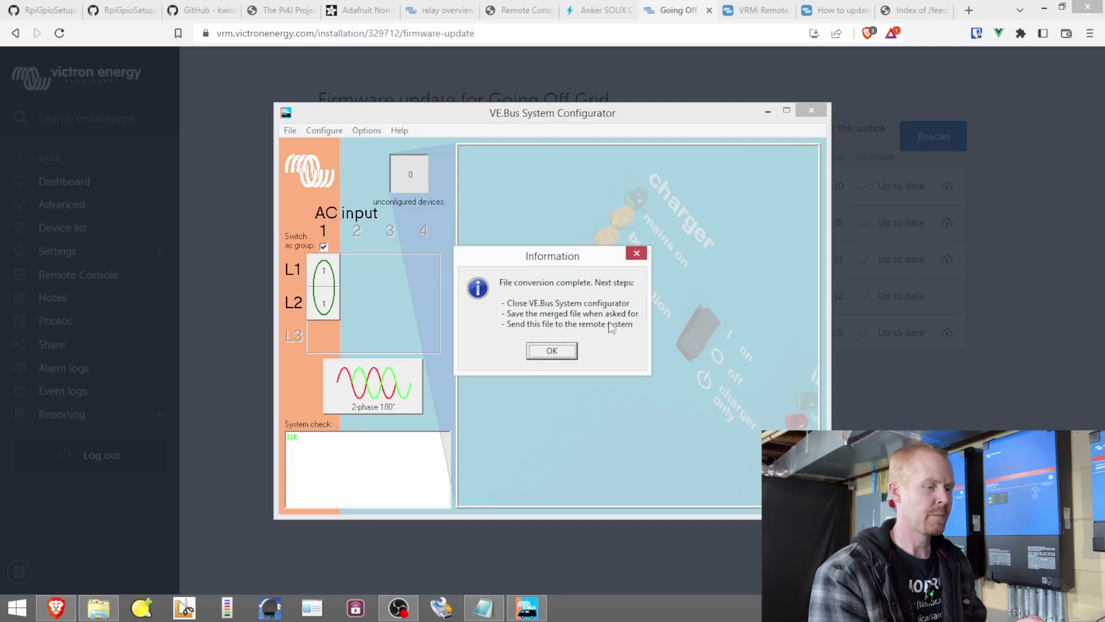
{"action": "left_click", "coordinate": [551, 352]}
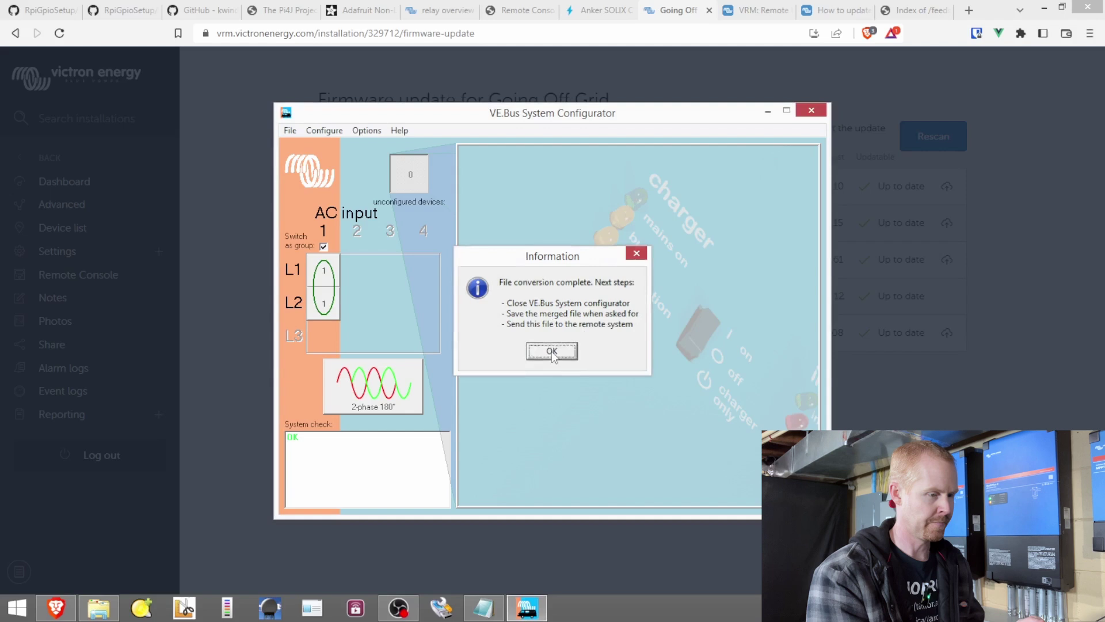
{"action": "left_click", "coordinate": [323, 275]}
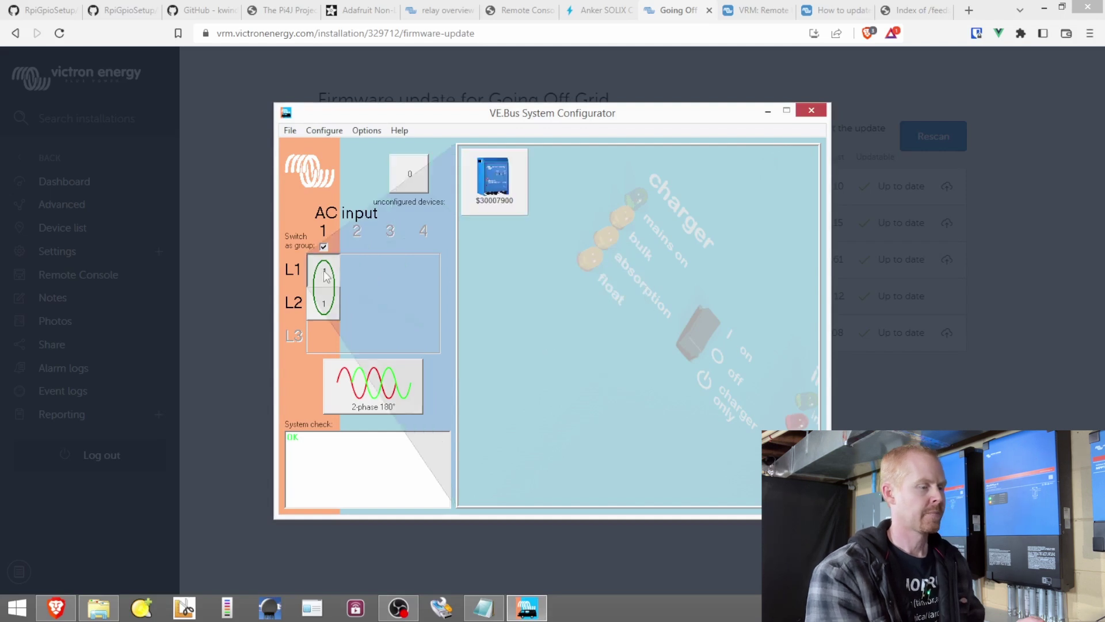
{"action": "left_click", "coordinate": [494, 172]}
- Review the MultiPlus-II's four assistants in VEConfigure 3, then close it
{"action": "left_click", "coordinate": [550, 180]}
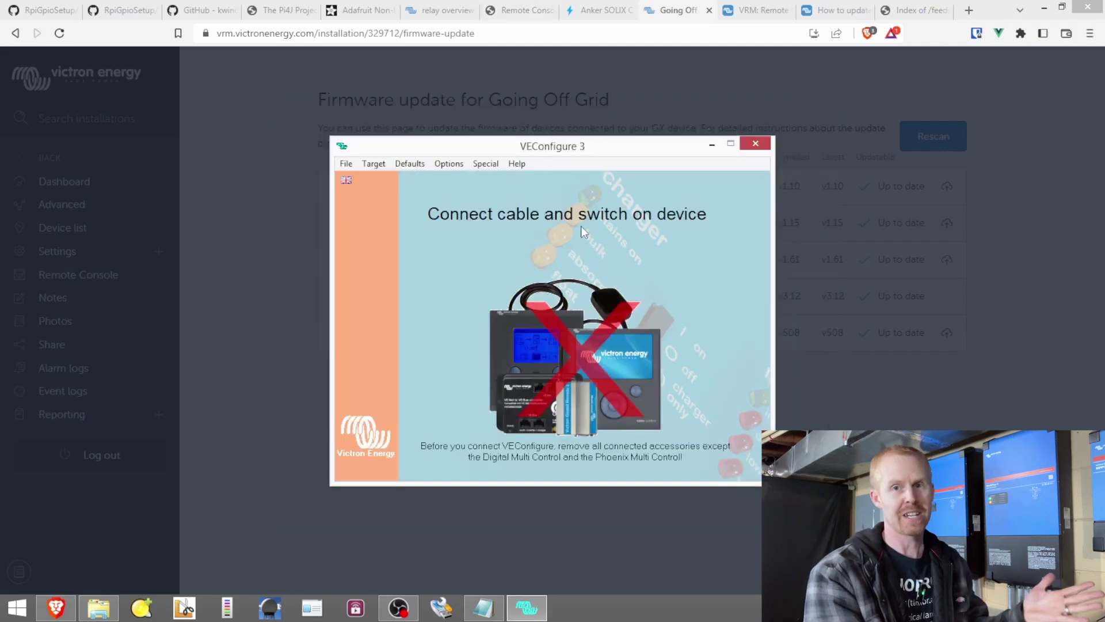
{"action": "left_click", "coordinate": [677, 183]}
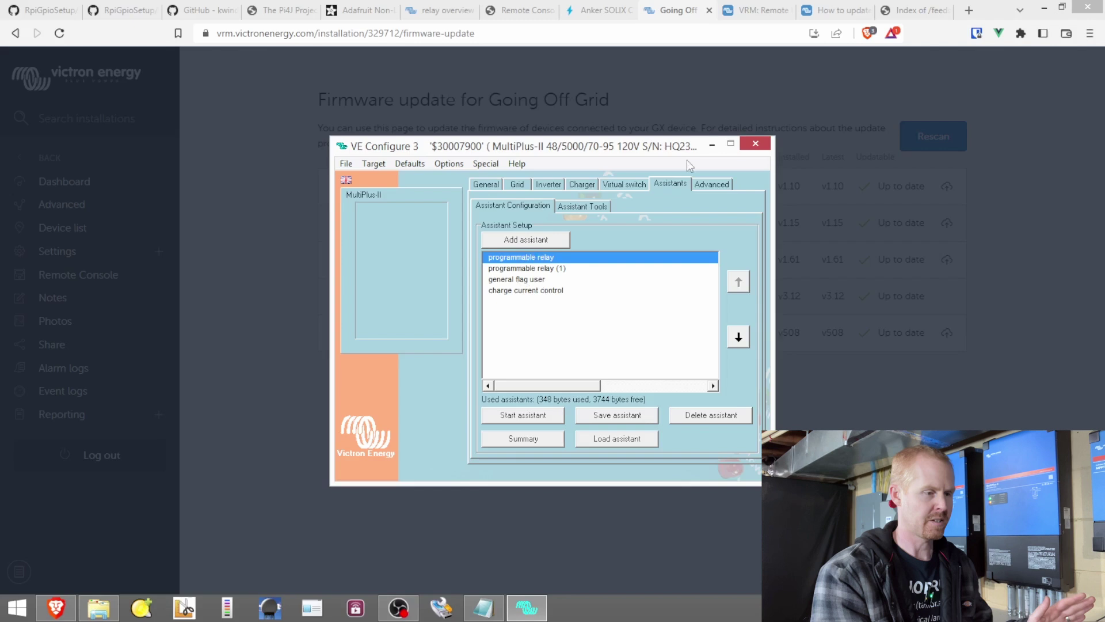
{"action": "left_click", "coordinate": [755, 143]}
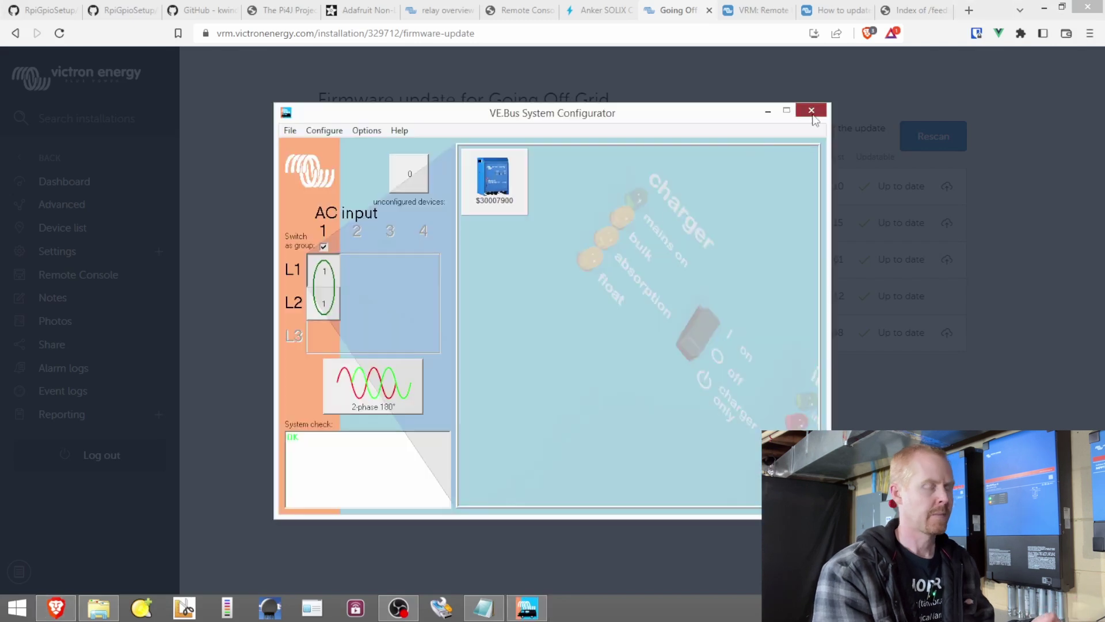
- Close the configurator, saving the merged MultiPlus-II settings to the desktop as a _merged .rvms file
{"action": "left_click", "coordinate": [813, 113]}
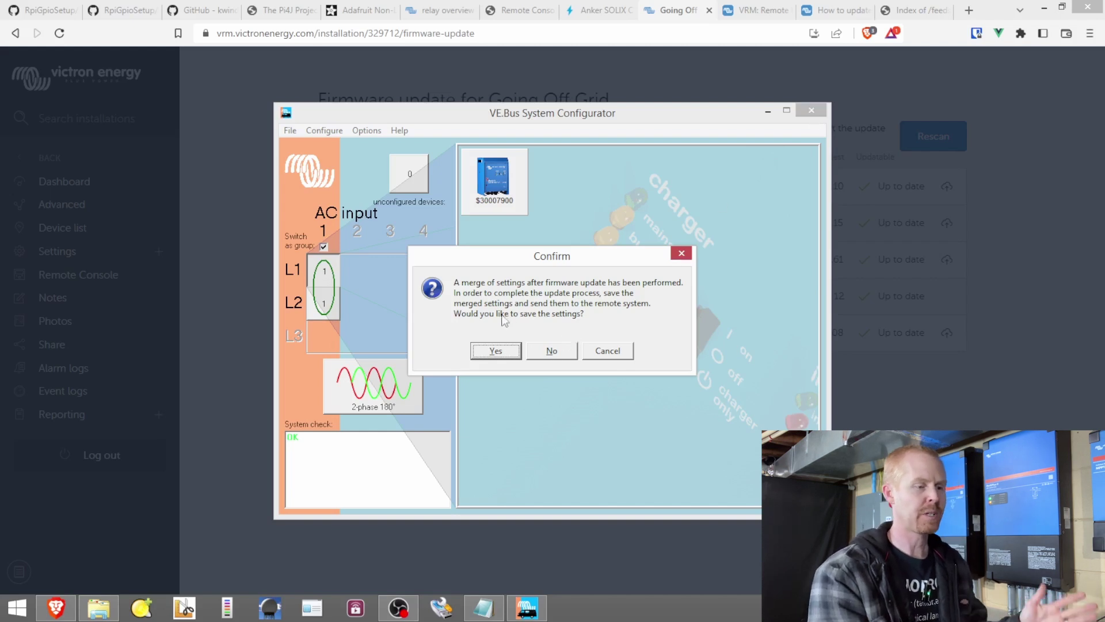
{"action": "left_click", "coordinate": [494, 351]}
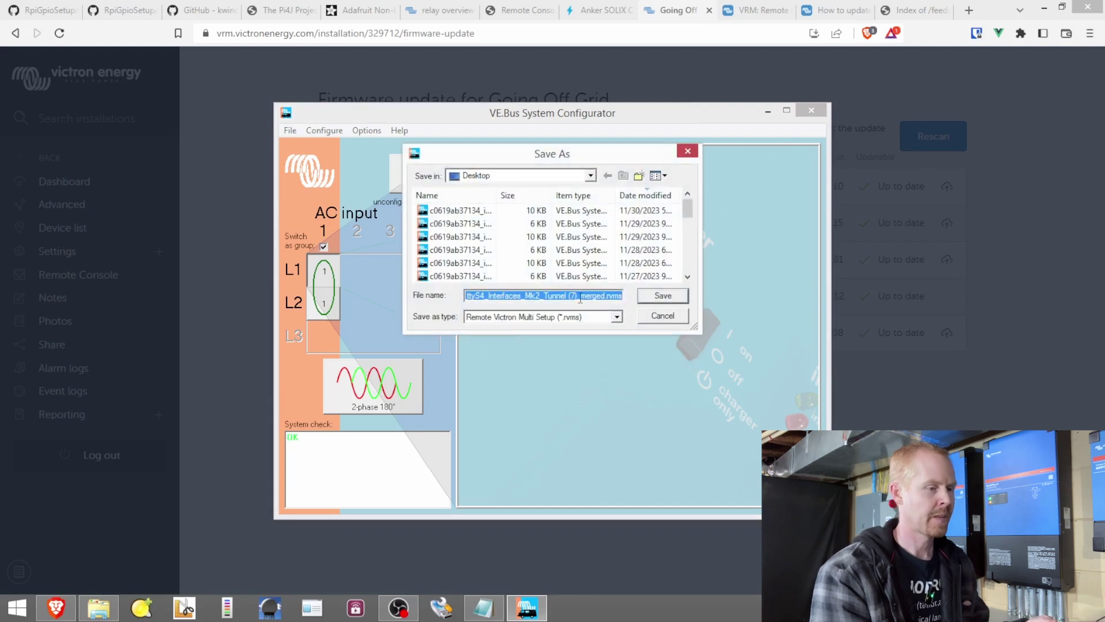
{"action": "left_click", "coordinate": [603, 297]}
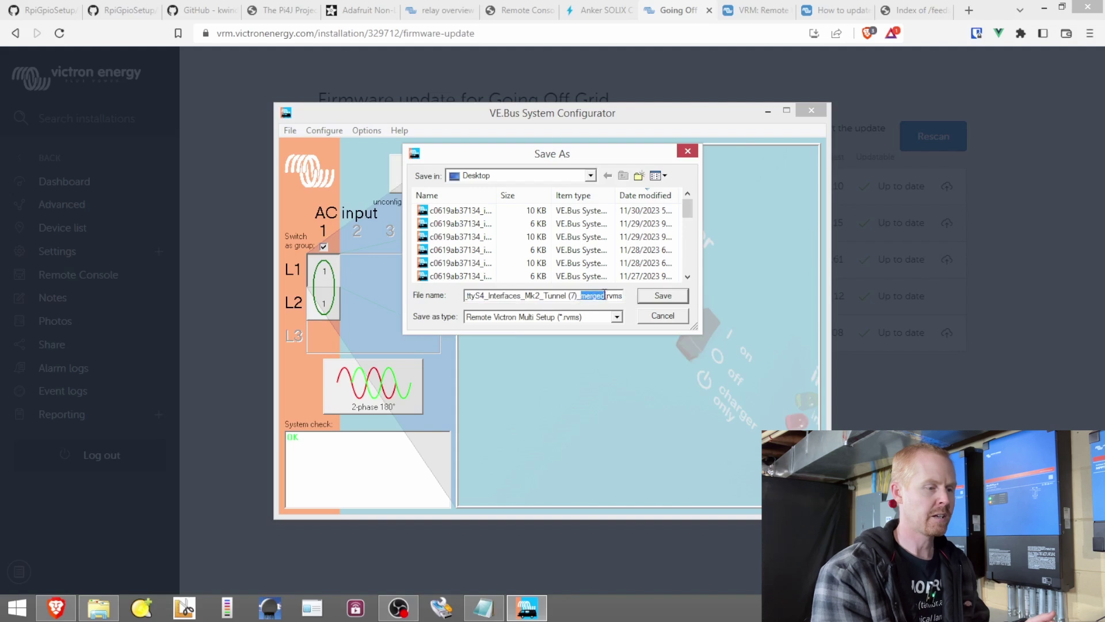
{"action": "left_click", "coordinate": [645, 295]}
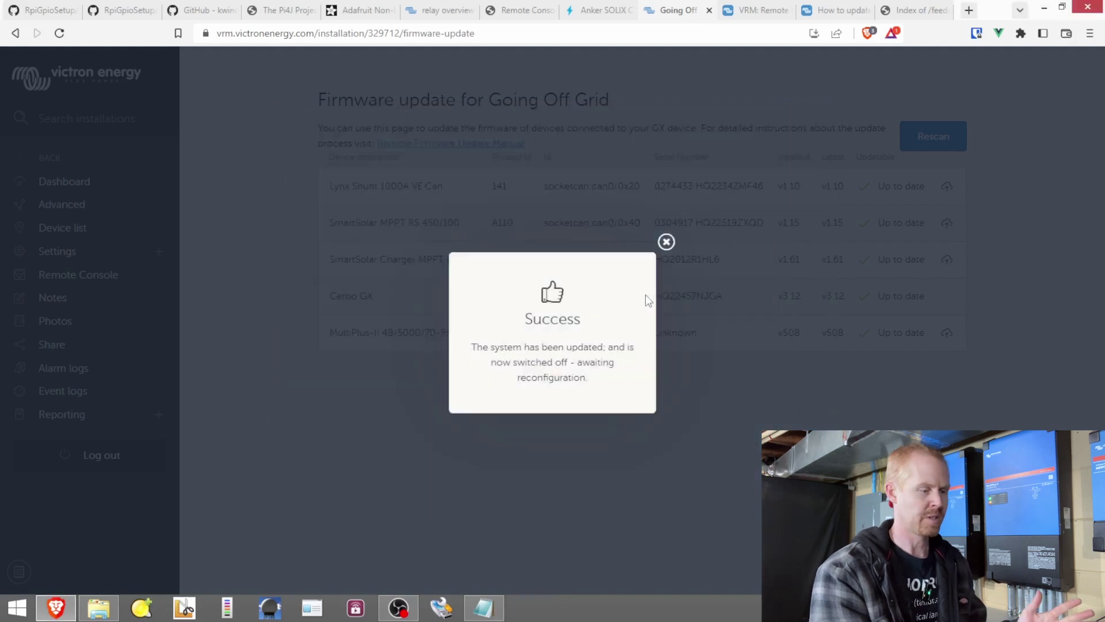
- Open Remote VEConfigure for the VE.Bus device from the installation's device list
{"action": "left_click", "coordinate": [378, 255]}
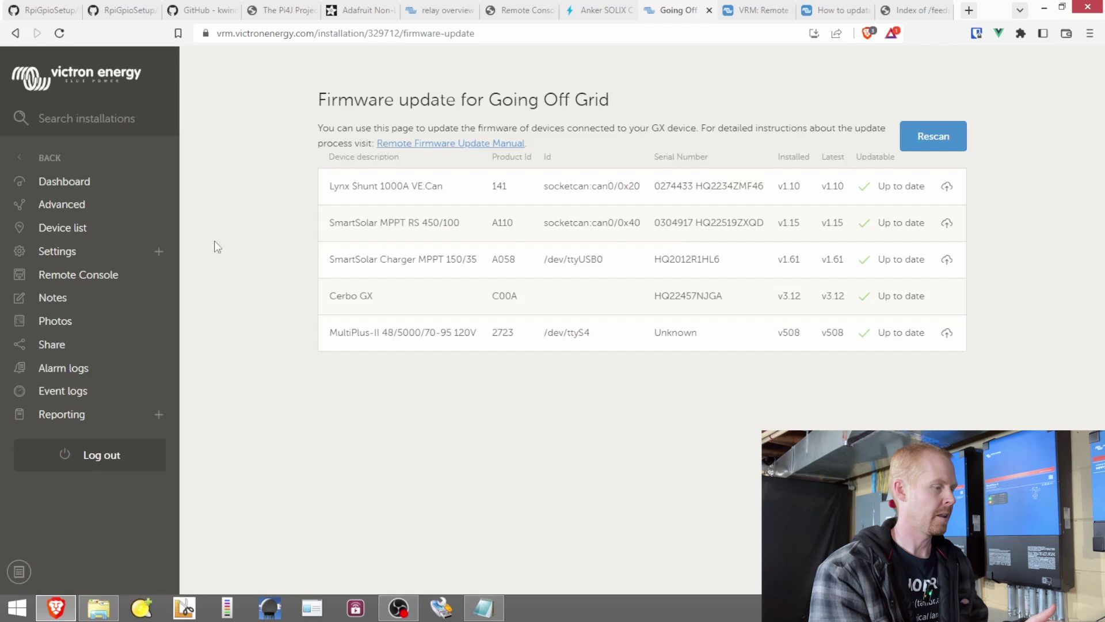
{"action": "left_click", "coordinate": [95, 228]}
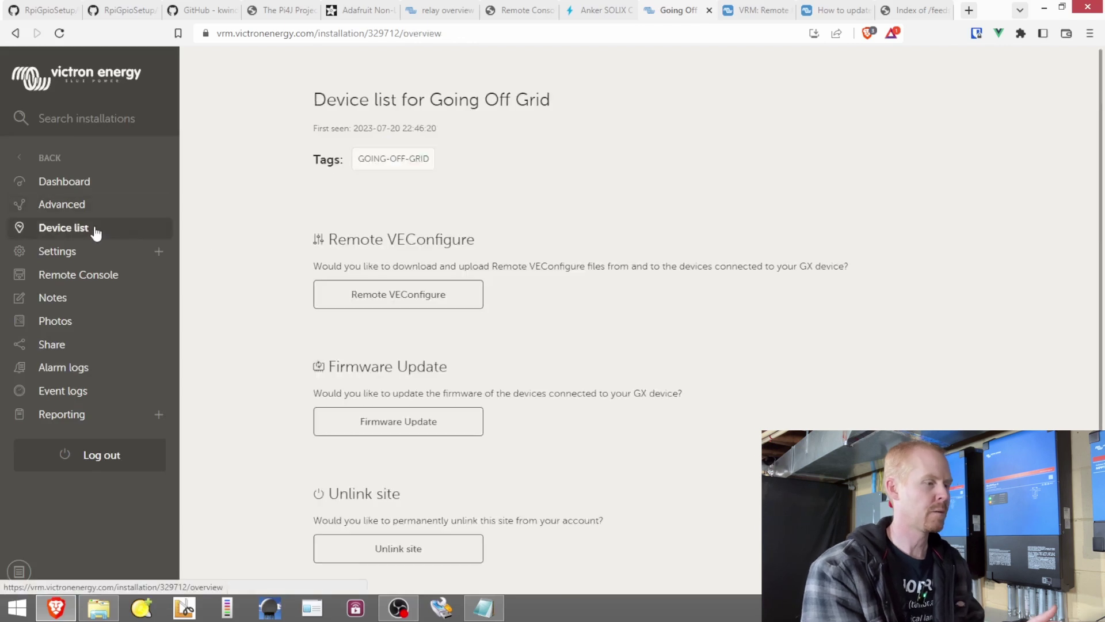
{"action": "scroll", "coordinate": [1090, 158], "scroll_direction": "down", "scroll_amount": 3}
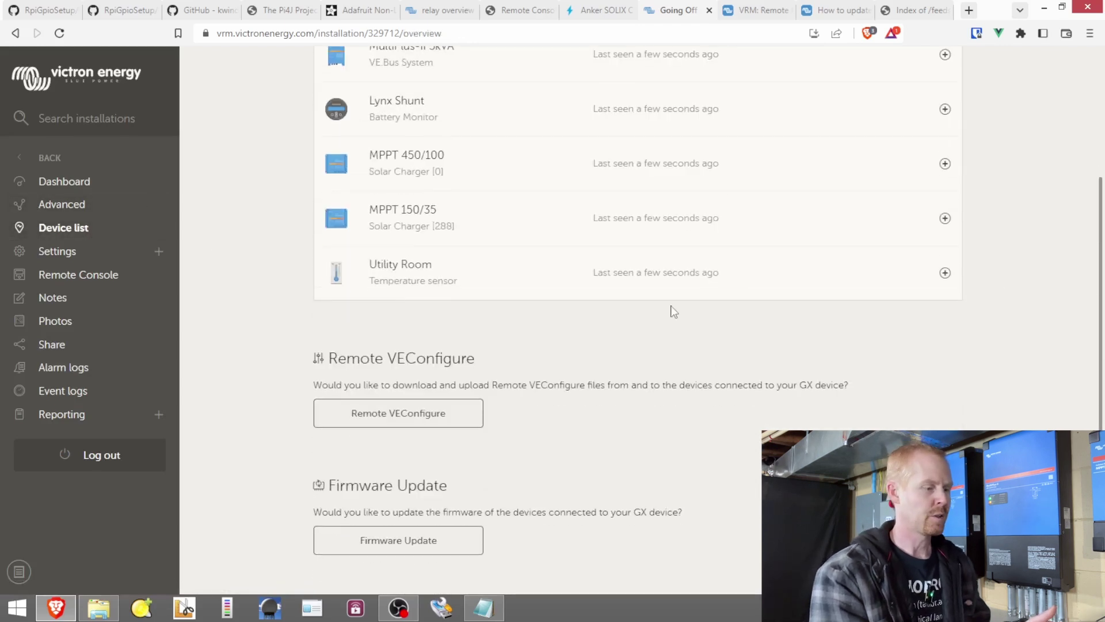
{"action": "left_click", "coordinate": [420, 416]}
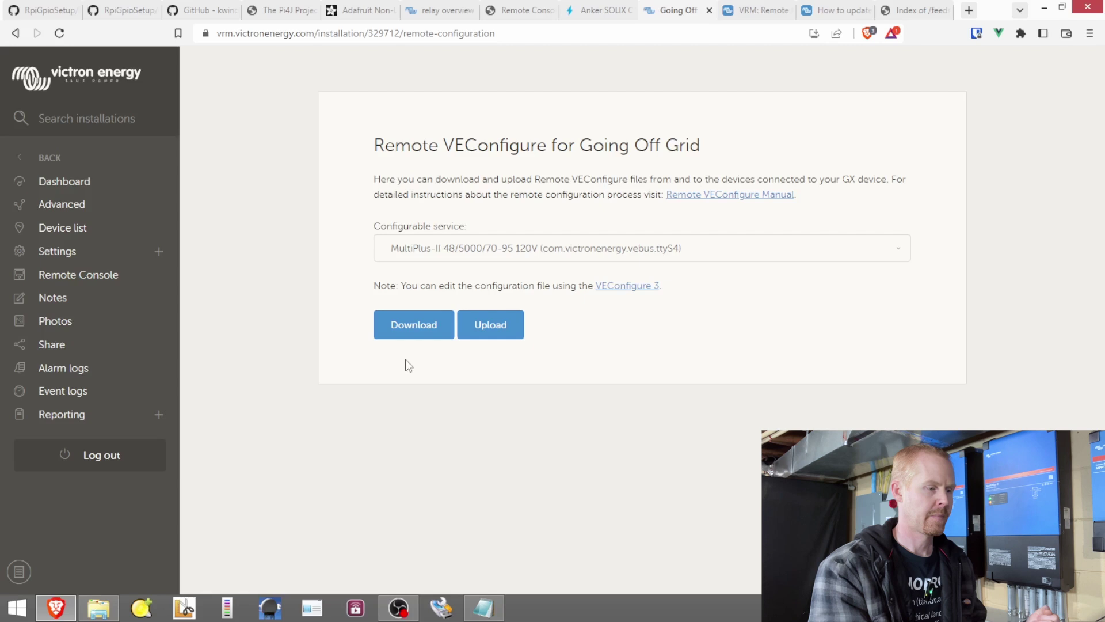
- Upload the (7)_merged .rvms file to the MultiPlus-II and dismiss the success message
{"action": "left_click", "coordinate": [501, 334]}
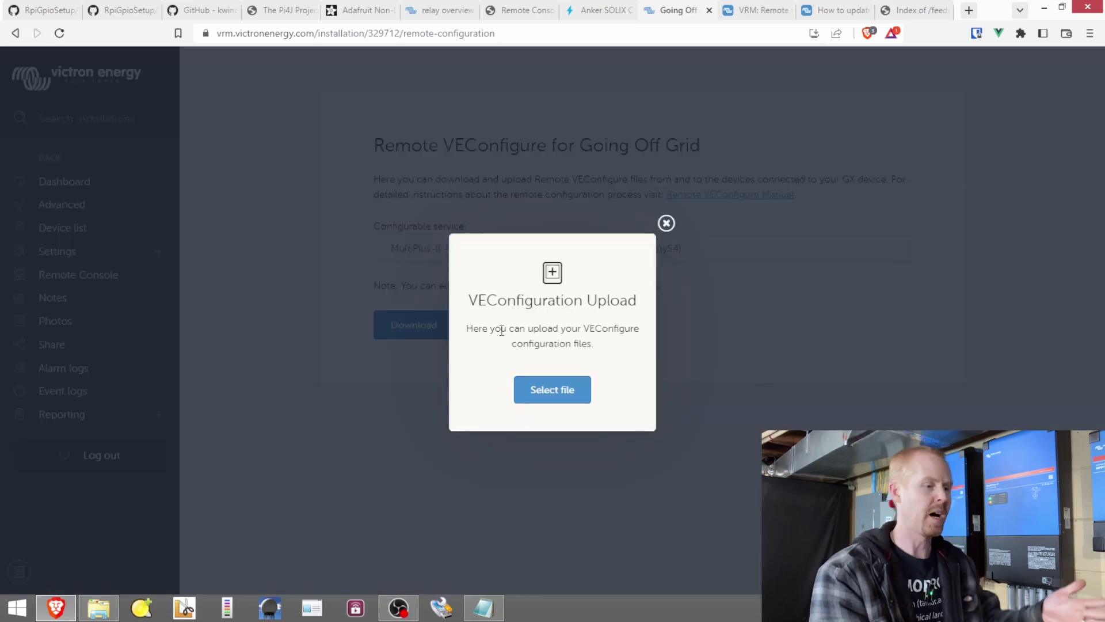
{"action": "left_click", "coordinate": [543, 392]}
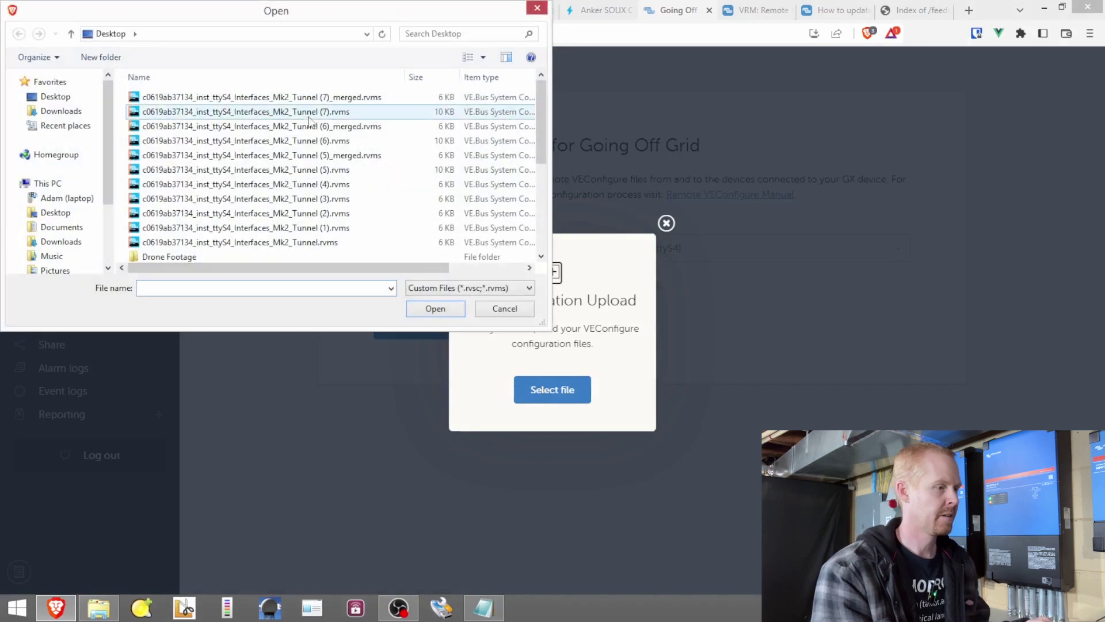
{"action": "left_click", "coordinate": [334, 97]}
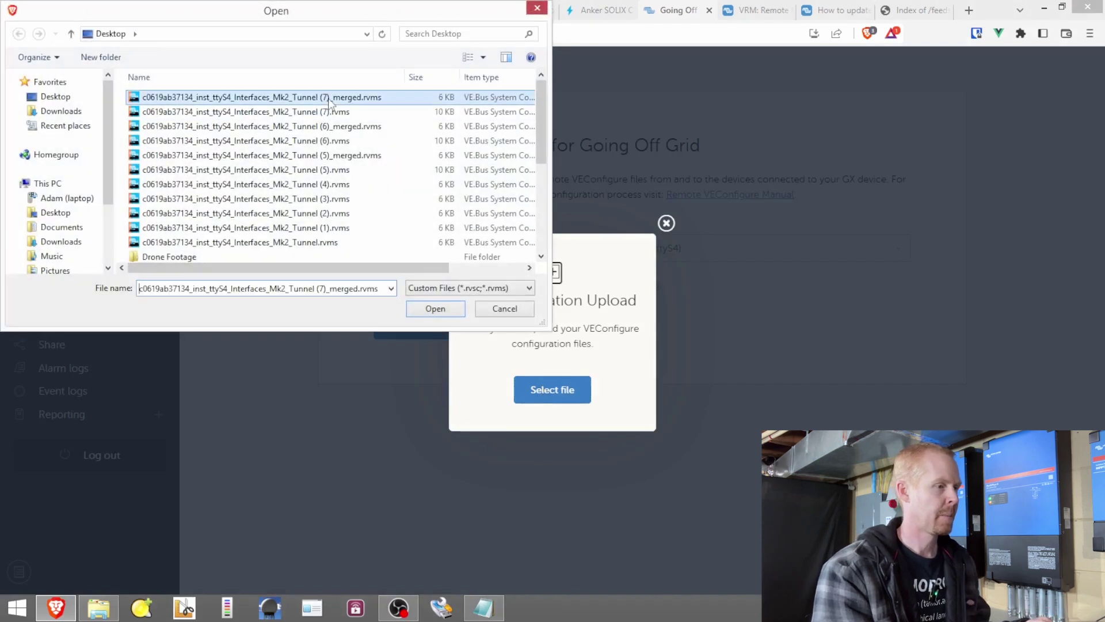
{"action": "left_click", "coordinate": [436, 309]}
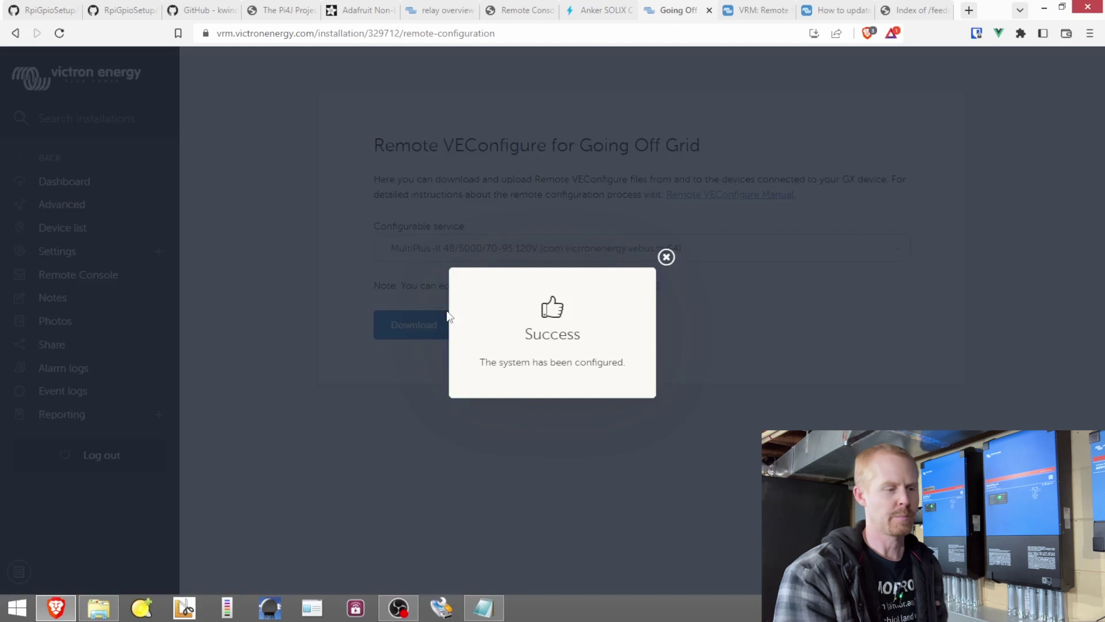
{"action": "left_click", "coordinate": [666, 258]}
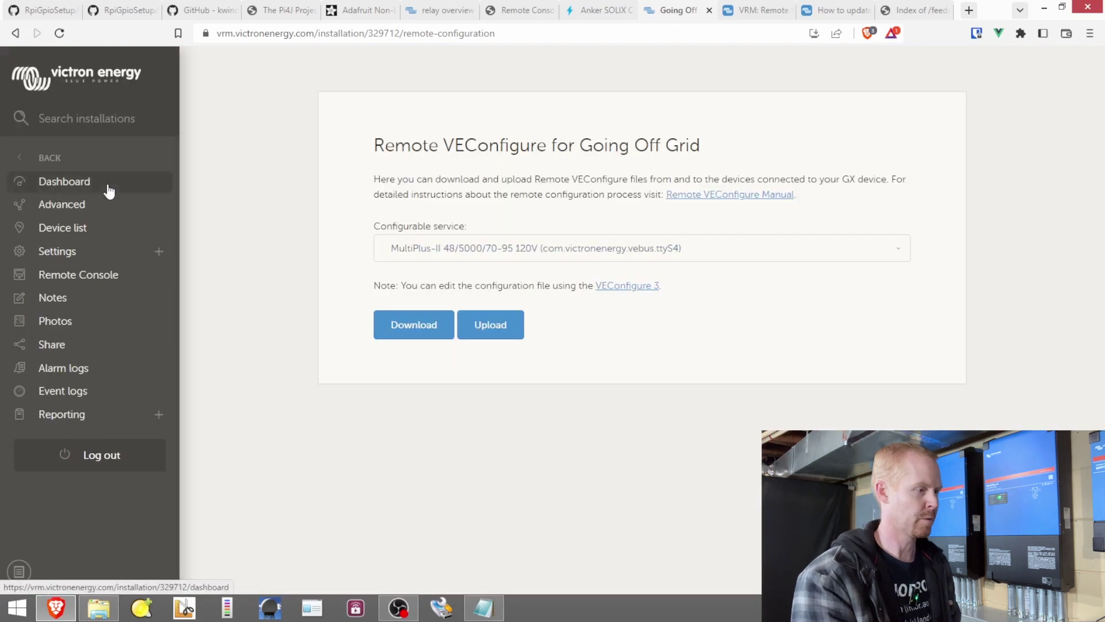
- Open the Going Off Grid dashboard's Advanced page to view the Lynx Shunt battery SOC chart
{"action": "left_click", "coordinate": [109, 191]}
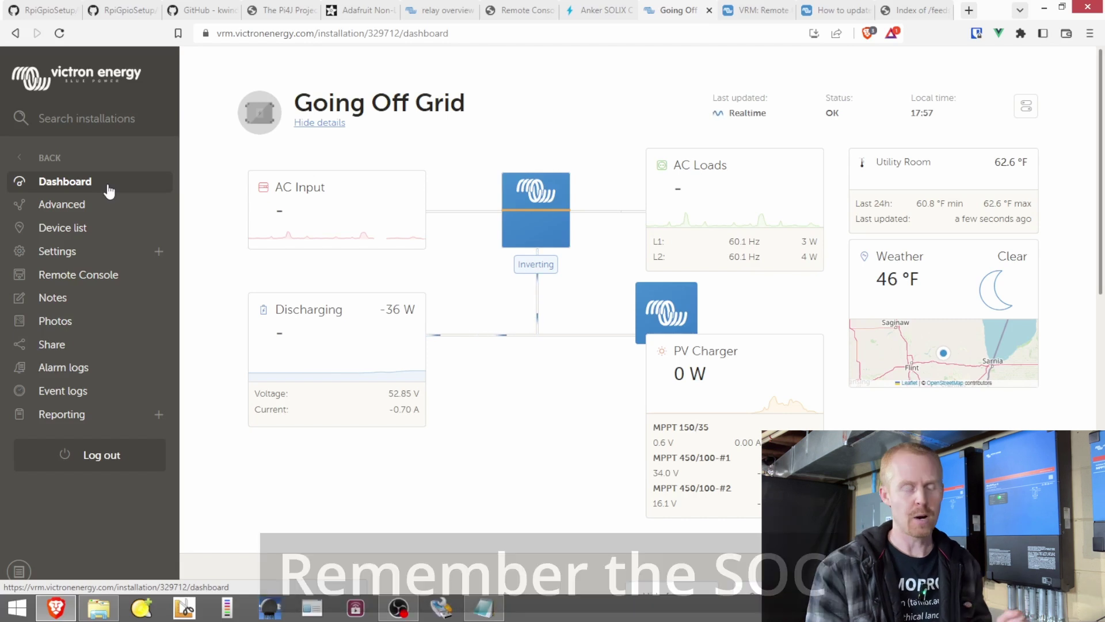
{"action": "left_click", "coordinate": [77, 211]}
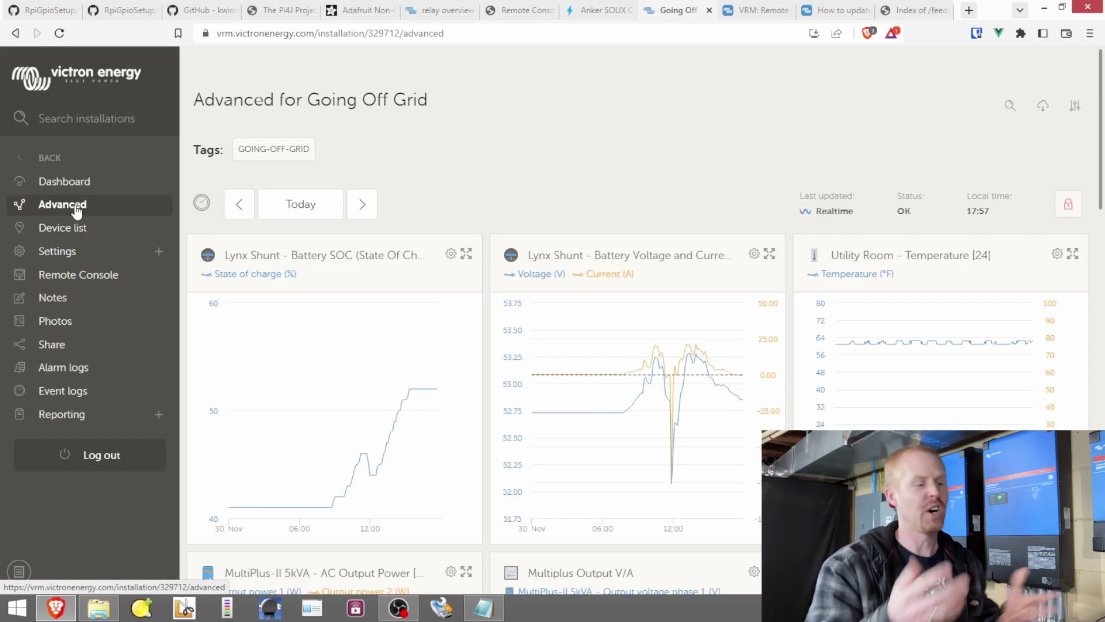
{"action": "mouse_move", "coordinate": [426, 390]}
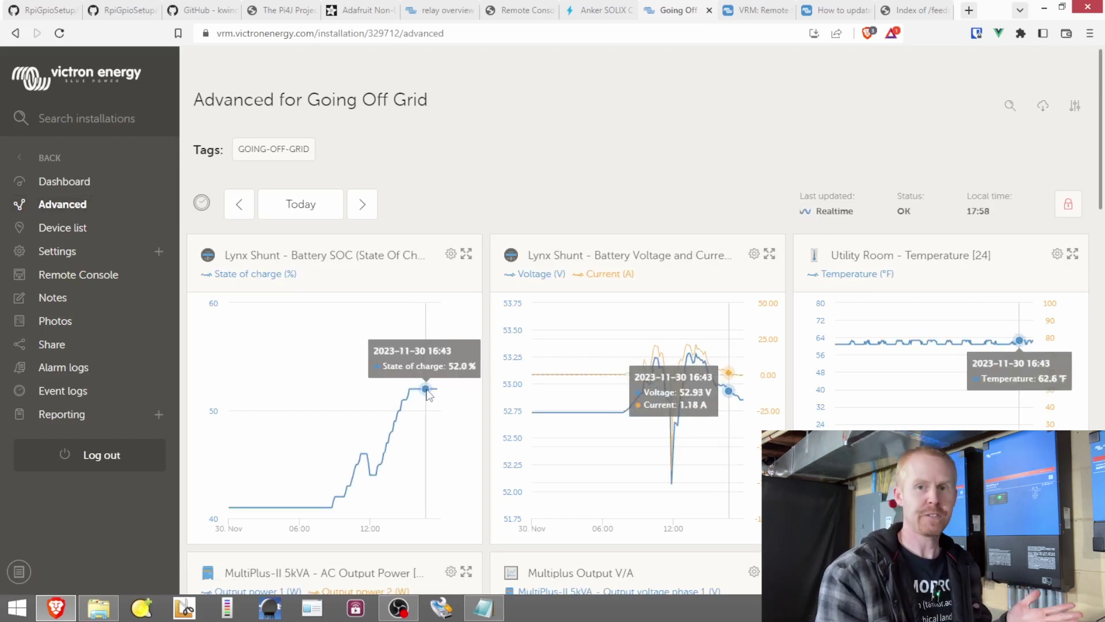
- Launch VictronConnect from the desktop and open the Going Off Grid installation through VRM
{"action": "left_click", "coordinate": [1043, 8]}
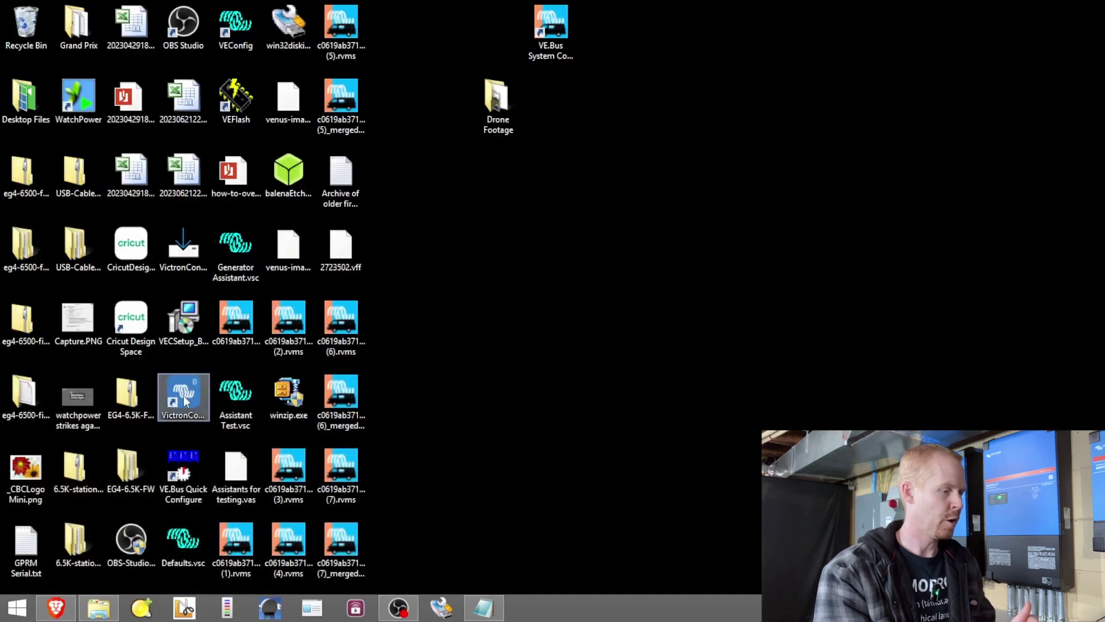
{"action": "left_click", "coordinate": [185, 401]}
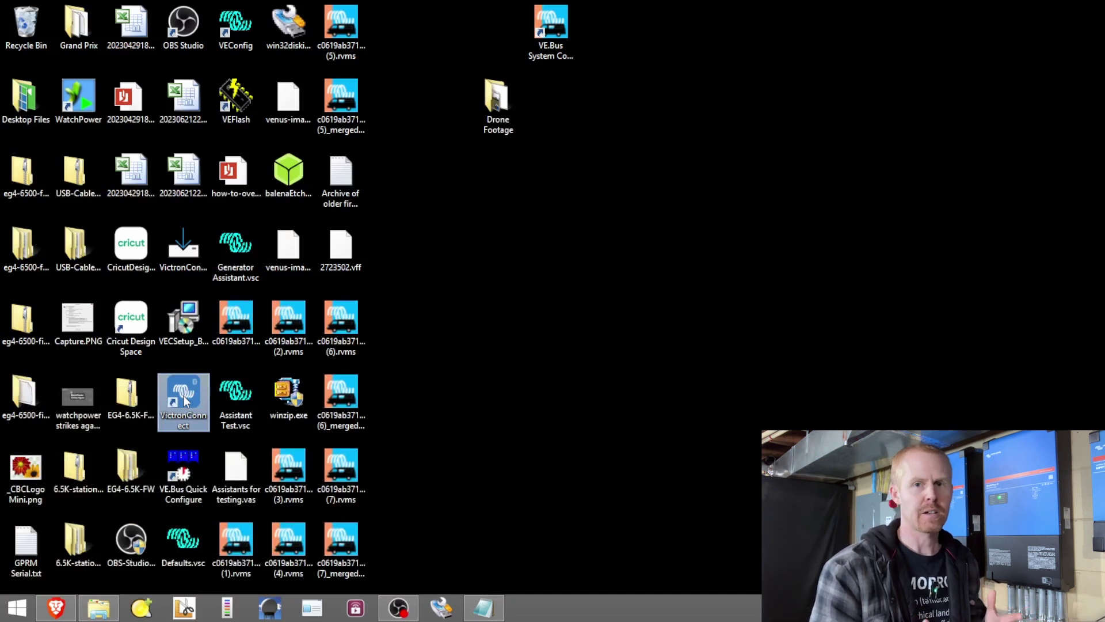
{"action": "double_click", "coordinate": [185, 401]}
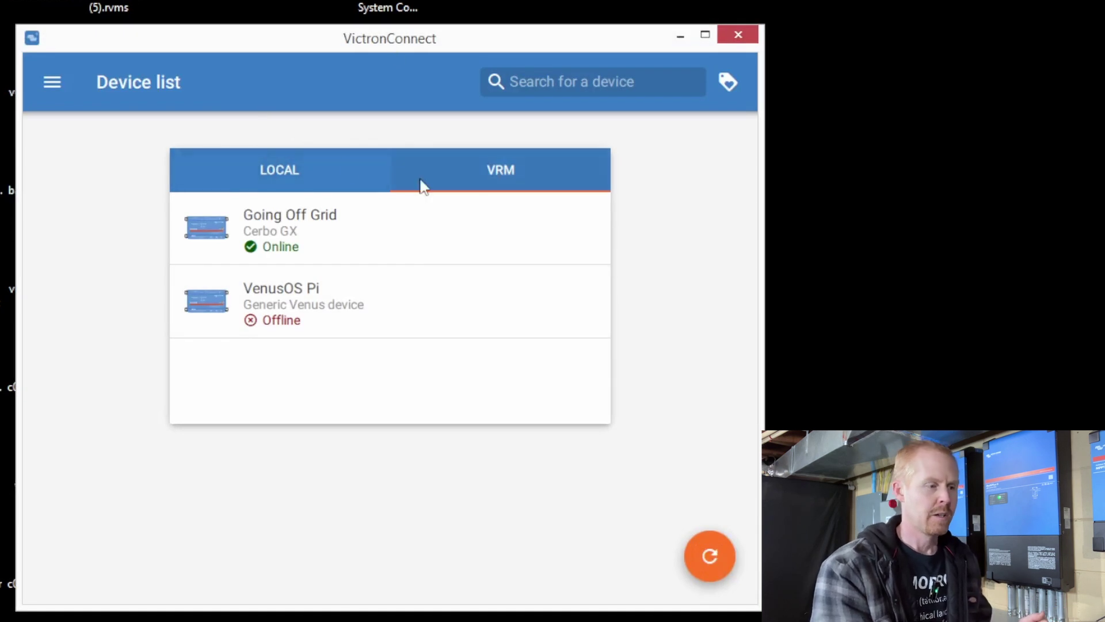
{"action": "left_click", "coordinate": [338, 170]}
{"action": "left_click", "coordinate": [455, 168]}
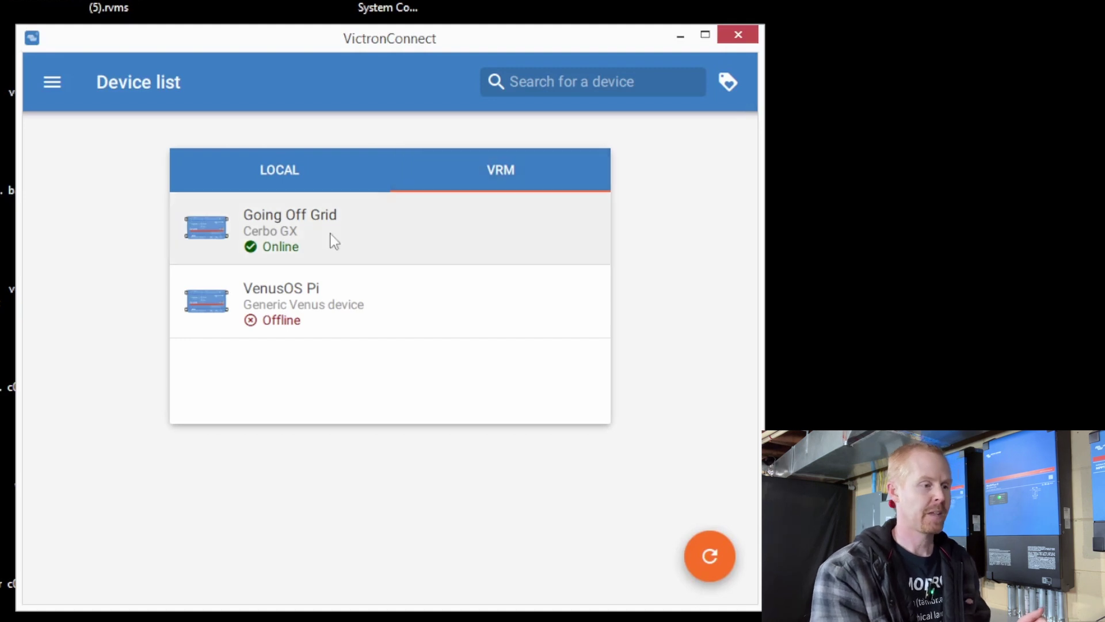
{"action": "left_click", "coordinate": [286, 233]}
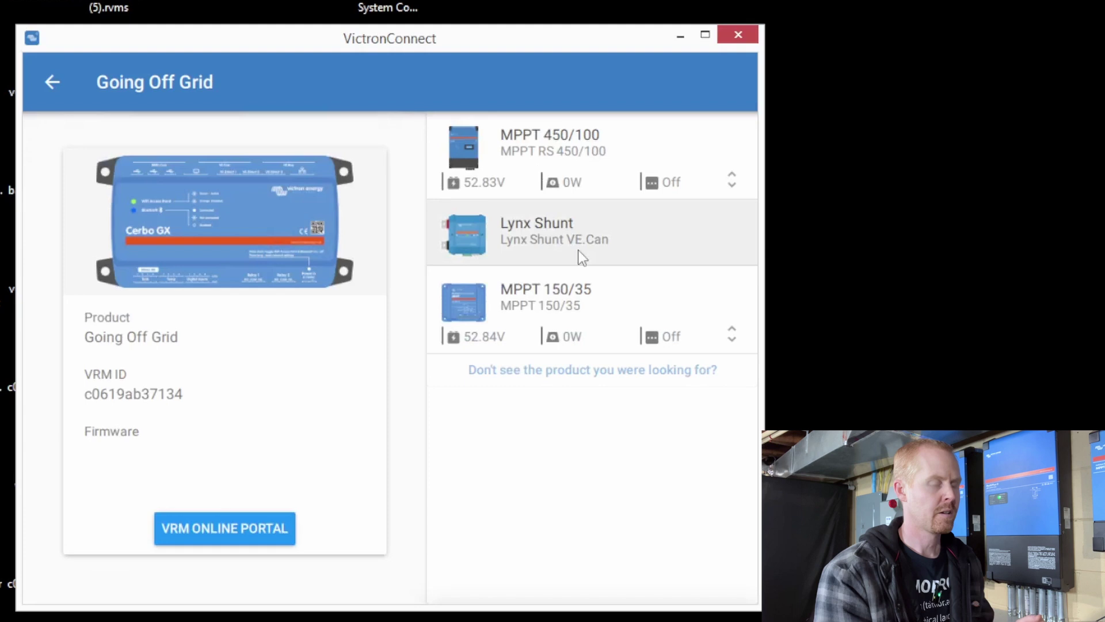
- Open the Lynx Shunt's battery settings and scroll down to the SYNCHRONIZE option
{"action": "left_click", "coordinate": [583, 221]}
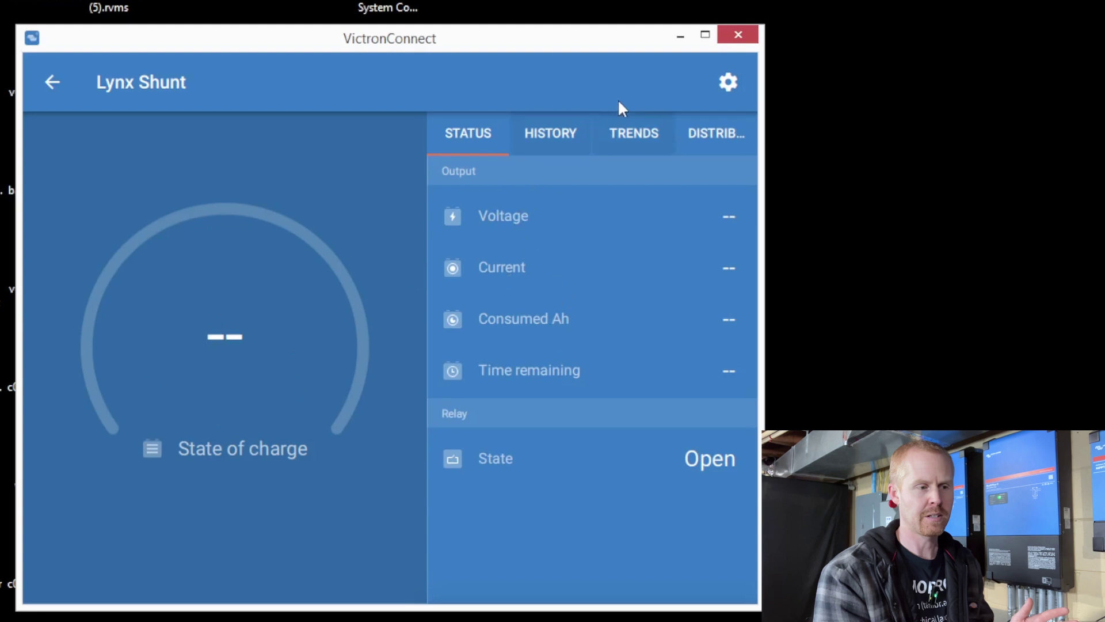
{"action": "left_click", "coordinate": [726, 82]}
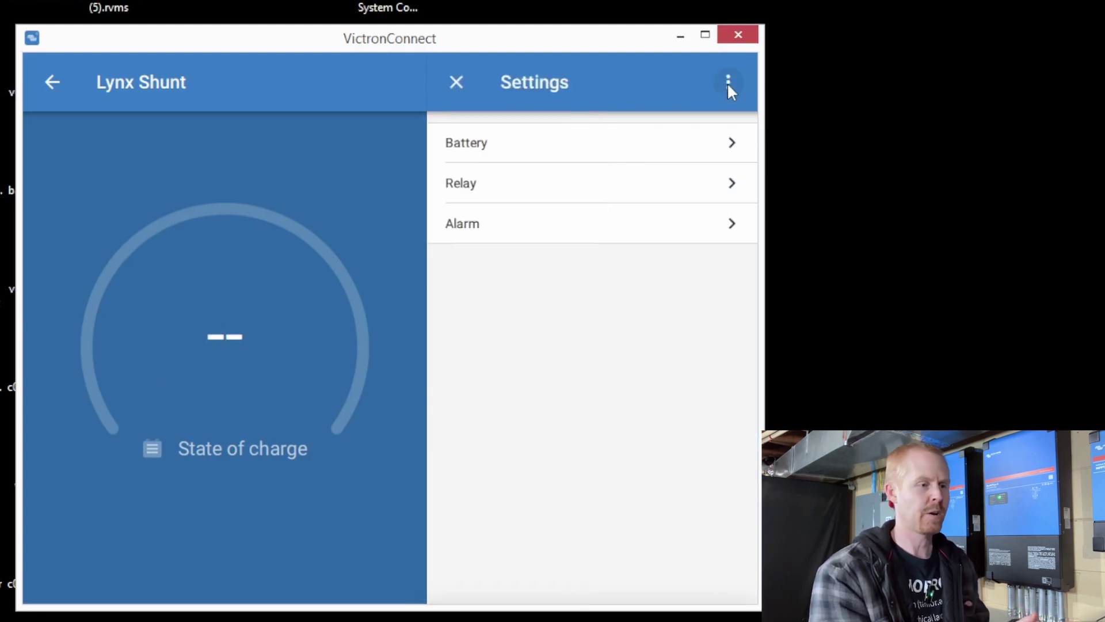
{"action": "left_click", "coordinate": [617, 150]}
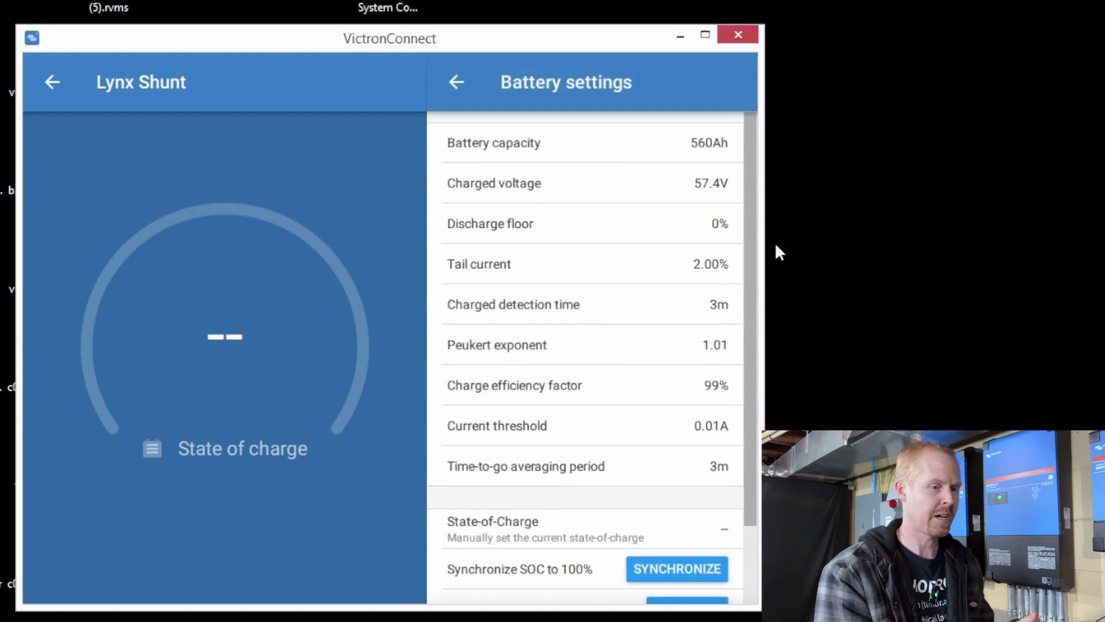
{"action": "left_click_drag", "start_coordinate": [744, 235], "coordinate": [747, 397]}
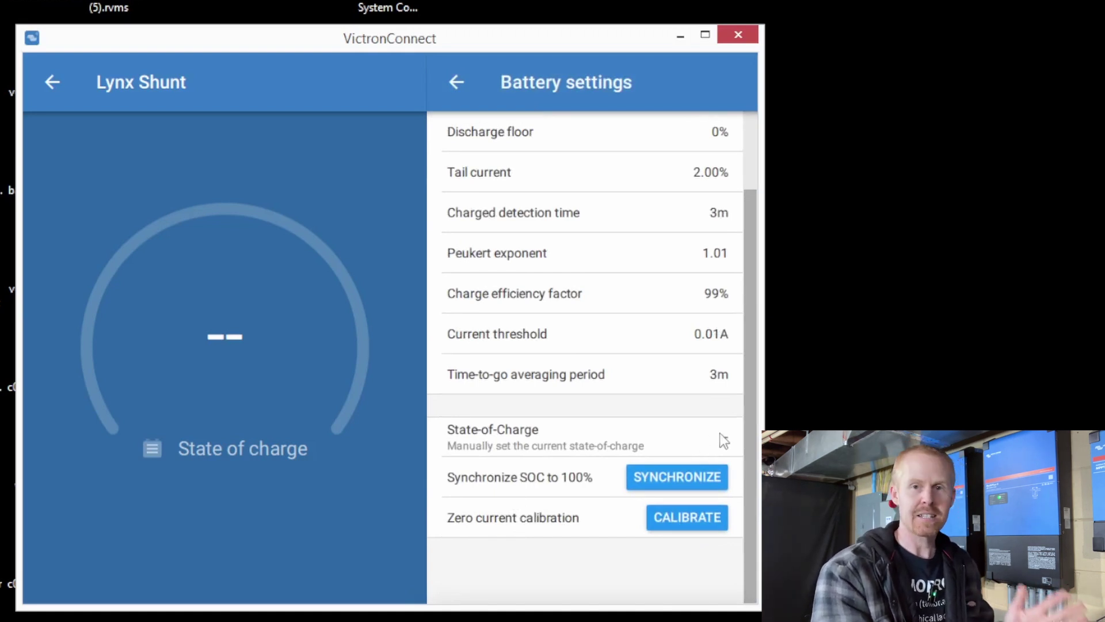
- Synchronize the Lynx Shunt to 100%, then manually set its state of charge to 52%
{"action": "left_click", "coordinate": [667, 479]}
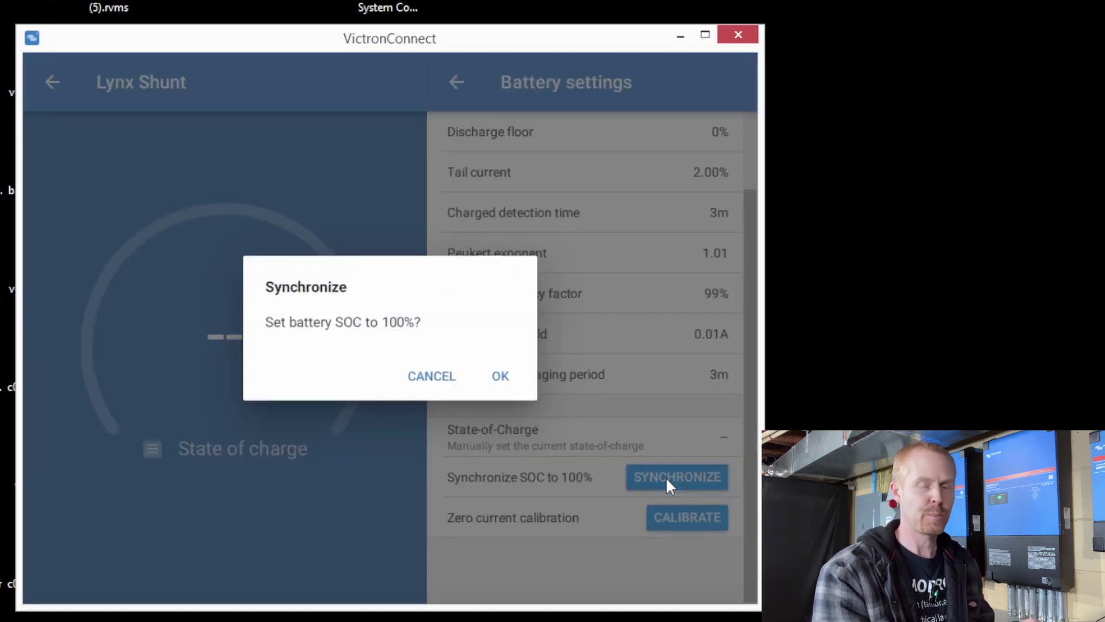
{"action": "left_click", "coordinate": [499, 377]}
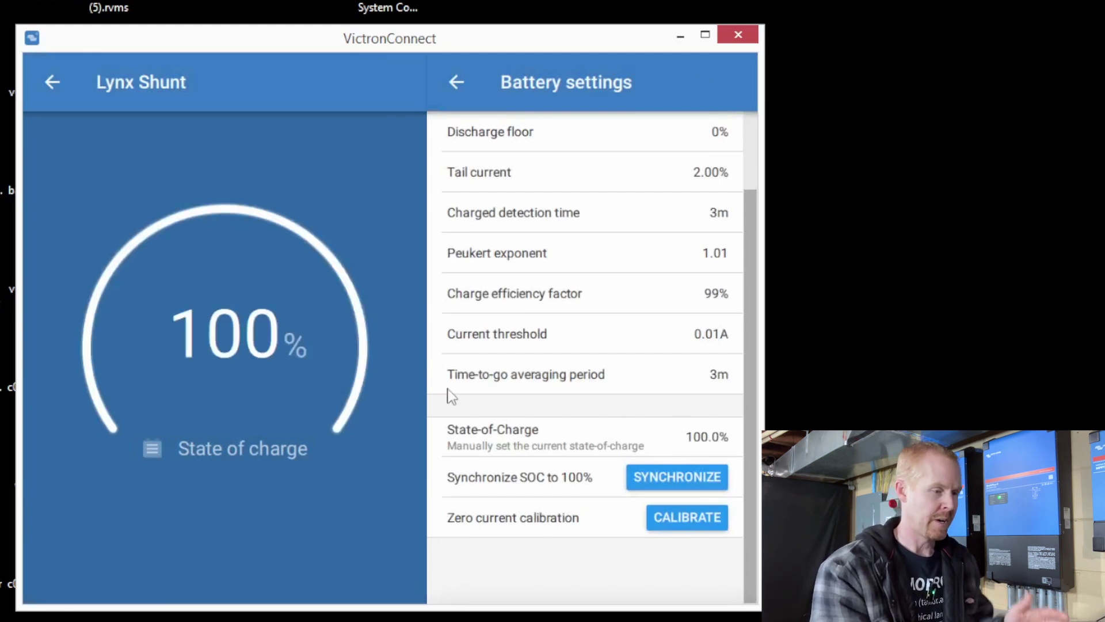
{"action": "left_click", "coordinate": [698, 442]}
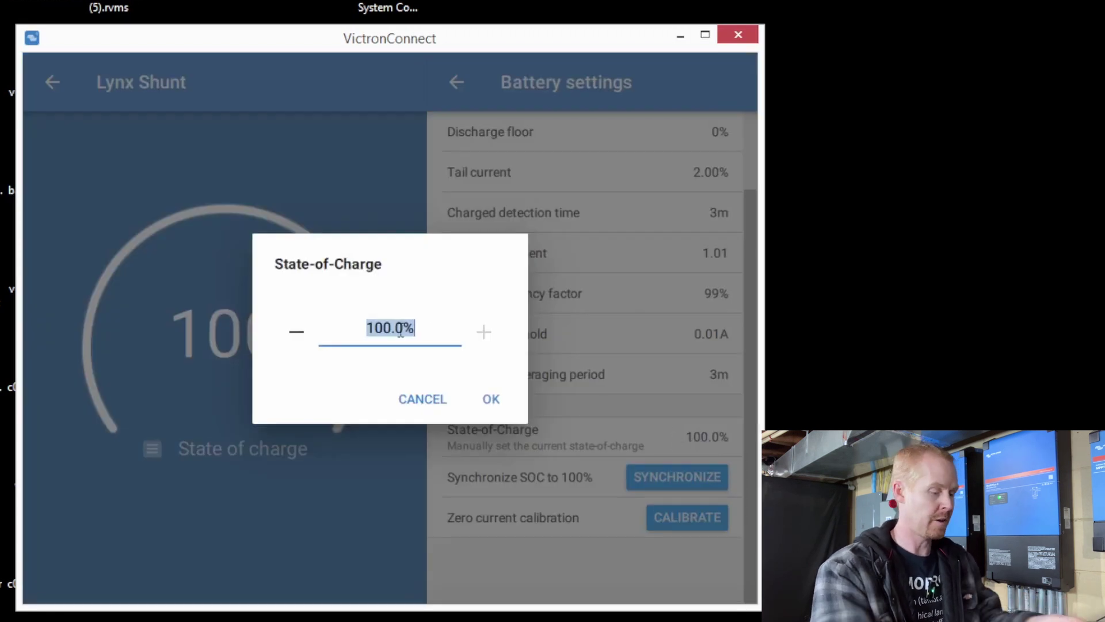
{"action": "type", "text": "52"}
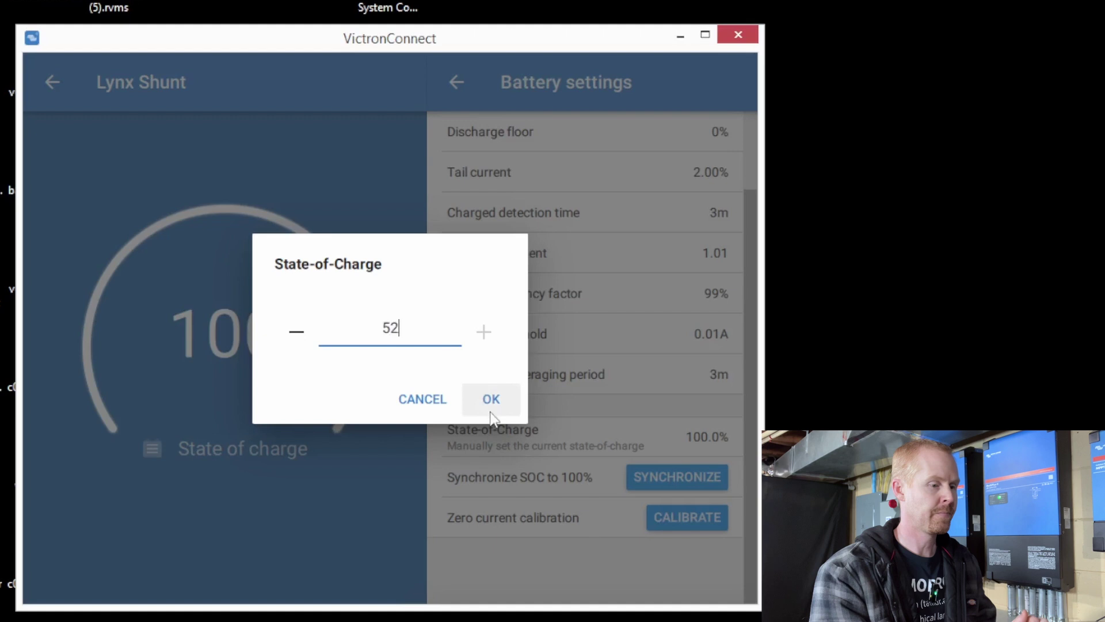
{"action": "left_click", "coordinate": [490, 412]}
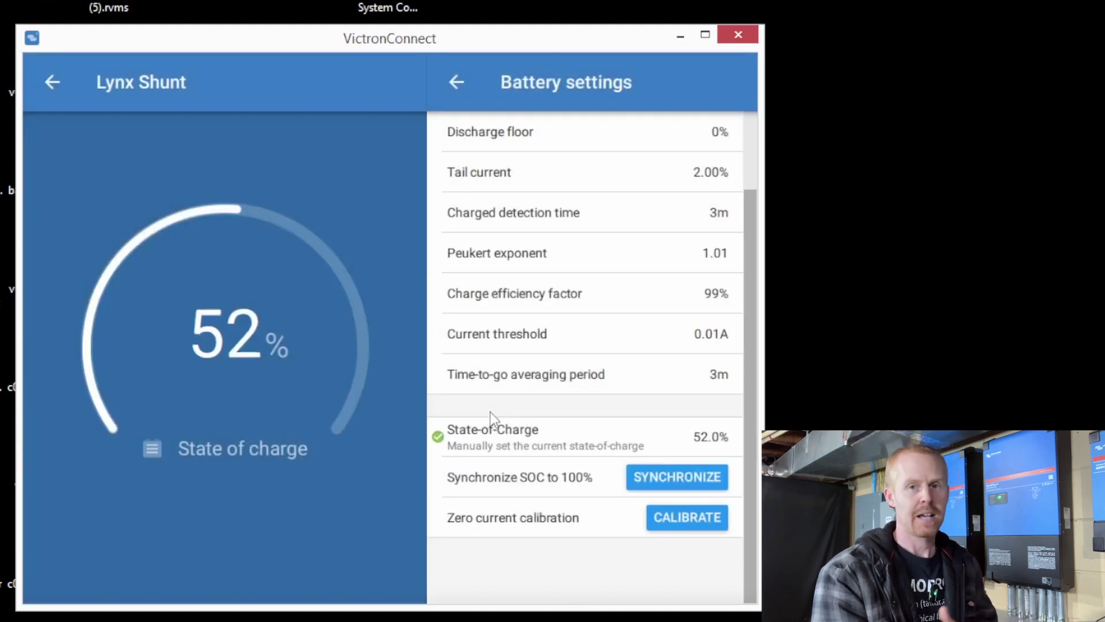